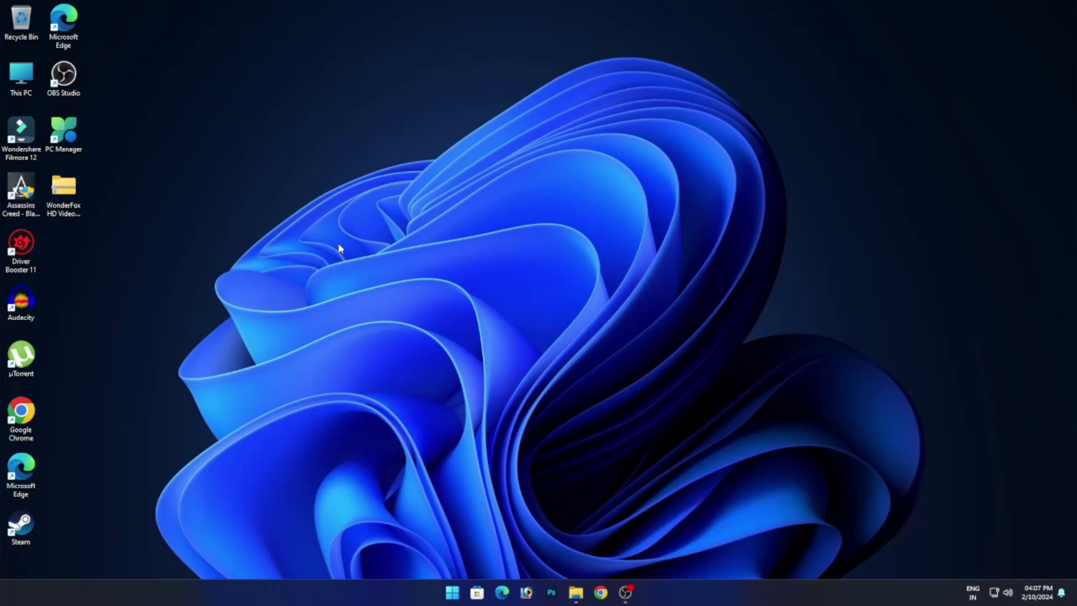
Extract the WonderFox HD Video Converter Factory Pro 24.9 archive to its default desktop folder with the archive password.
left_click(79, 191)
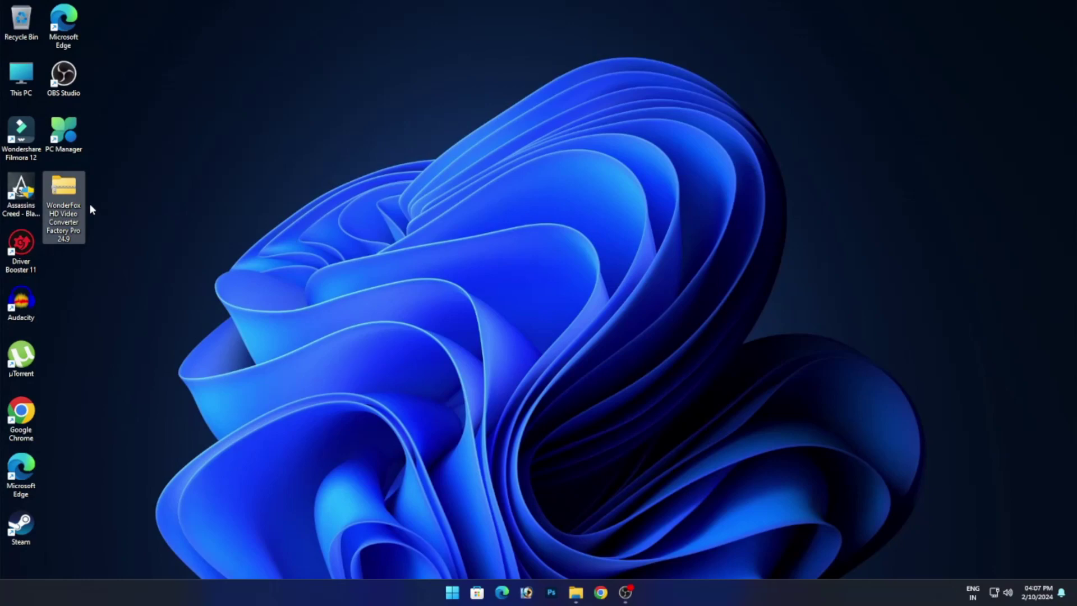
right_click(72, 194)
mouse_move(131, 227)
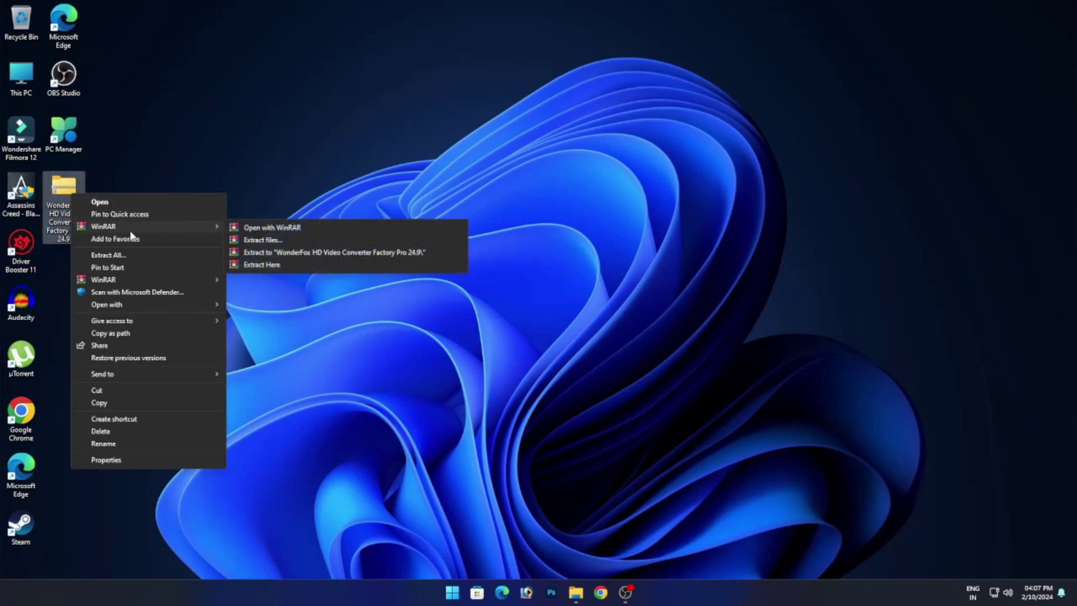
left_click(269, 241)
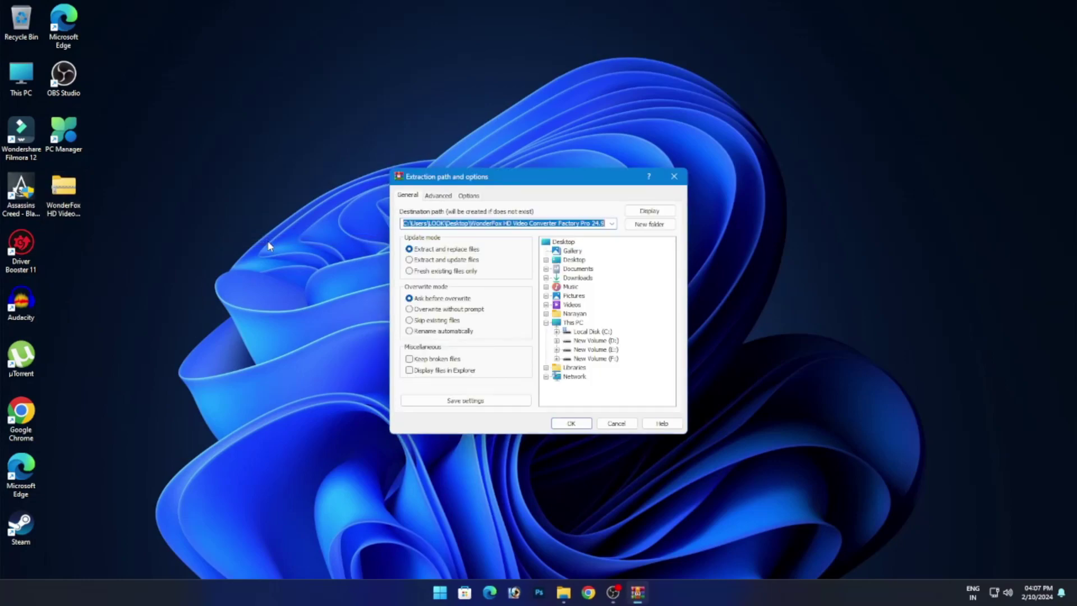
key("Return")
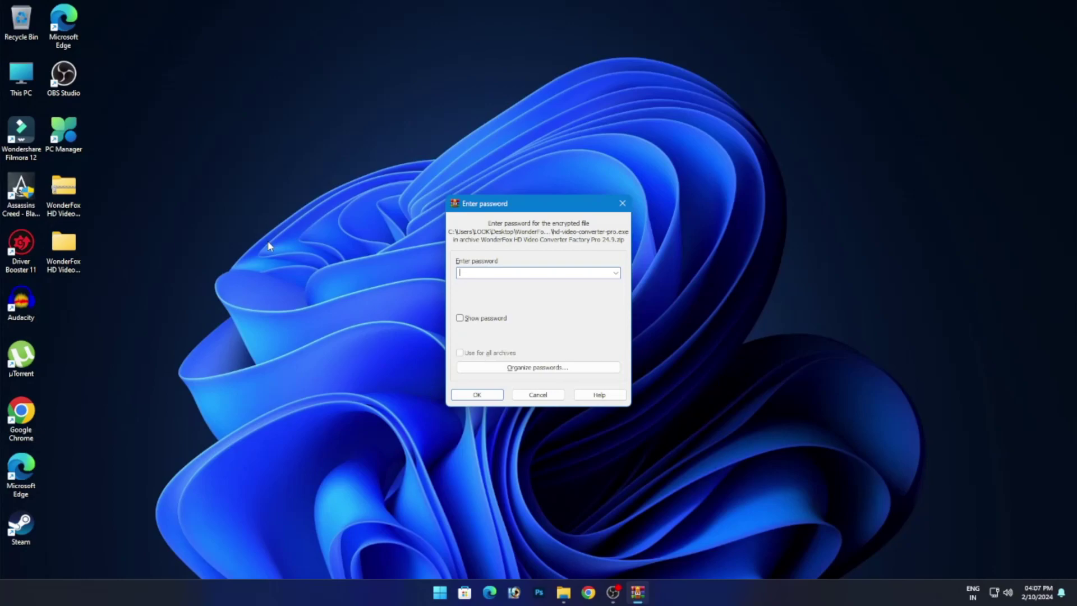
key("ctrl+v")
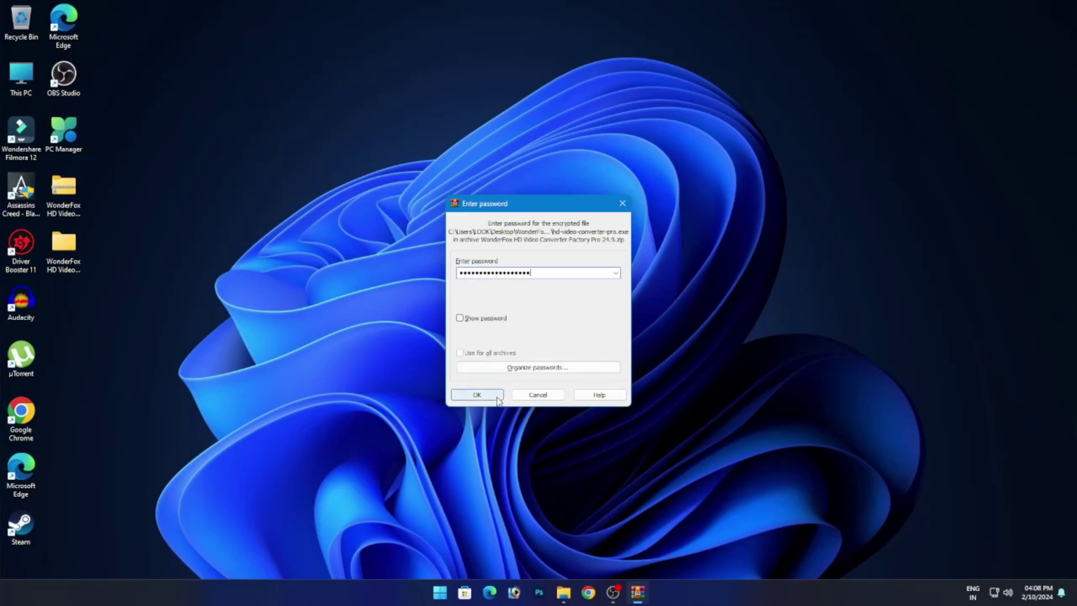
left_click(477, 395)
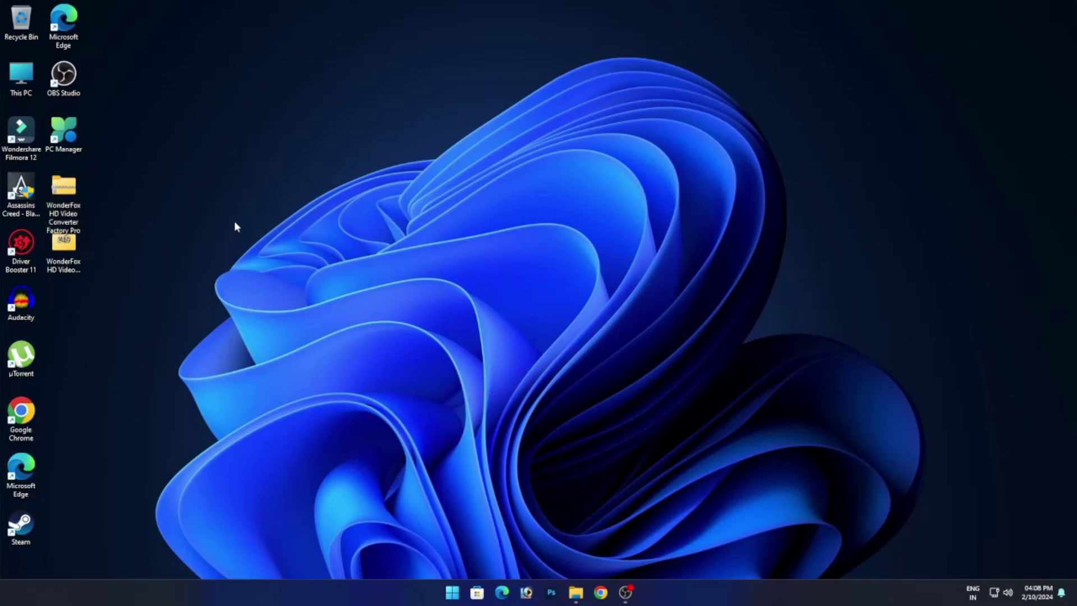
Open the extracted WonderFox folder and then its inner WonderFox folder.
left_click(69, 260)
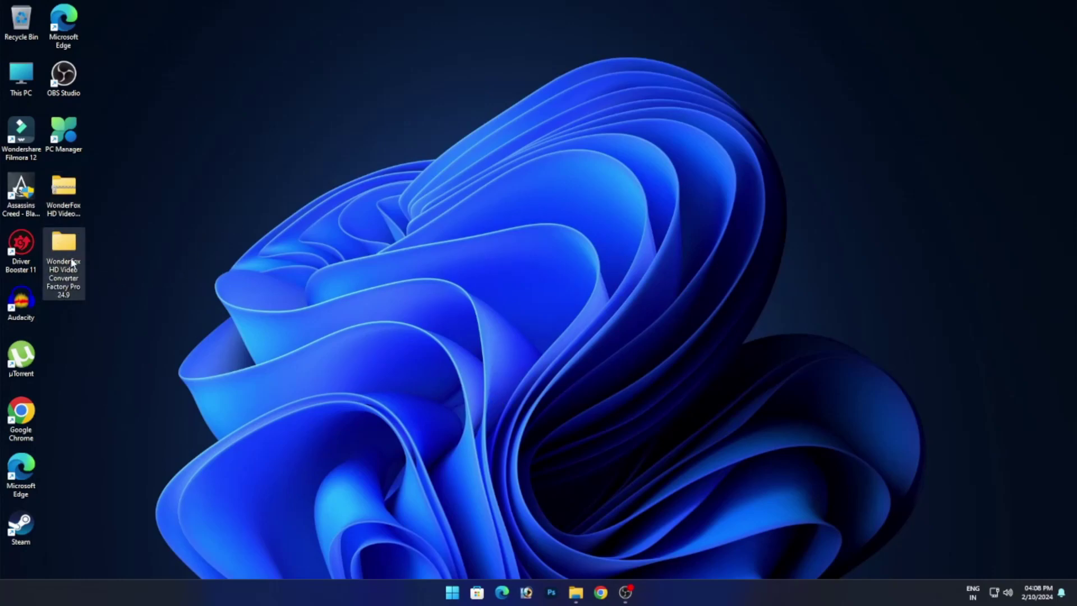
right_click(70, 260)
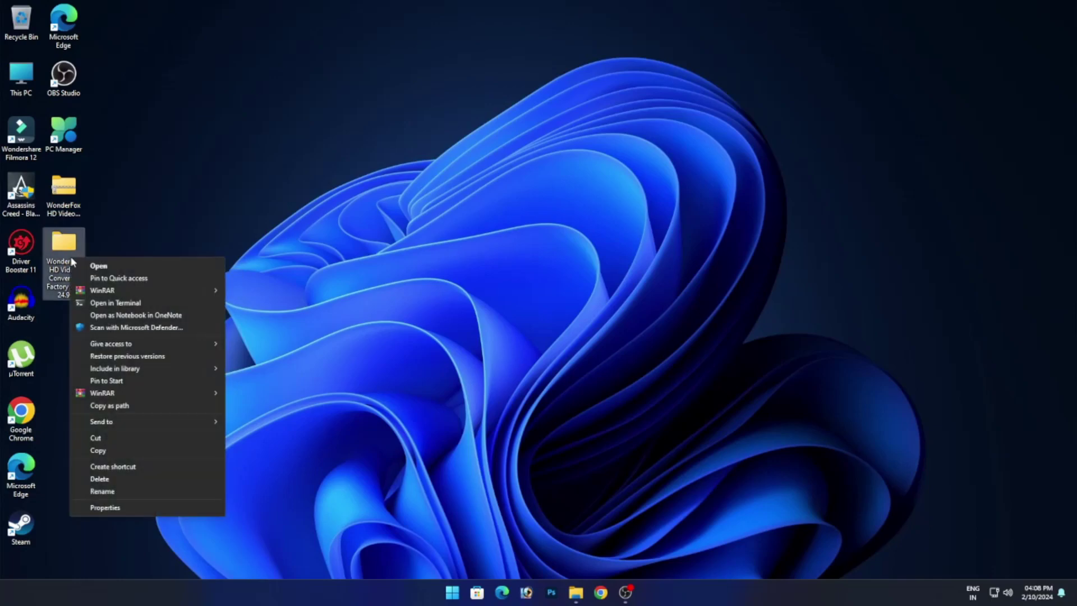
left_click(115, 270)
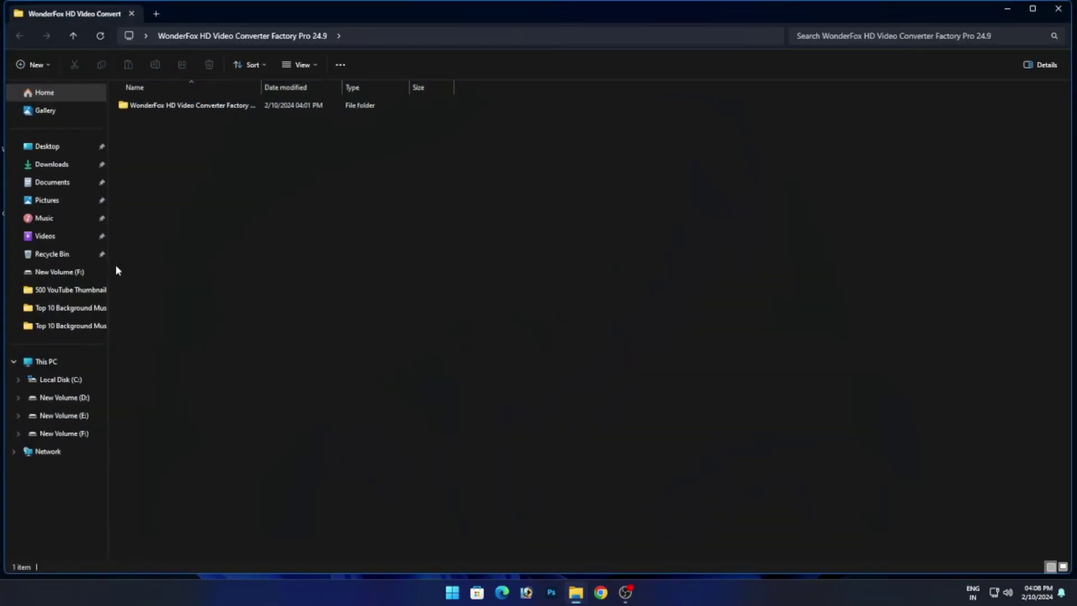
left_click(248, 107)
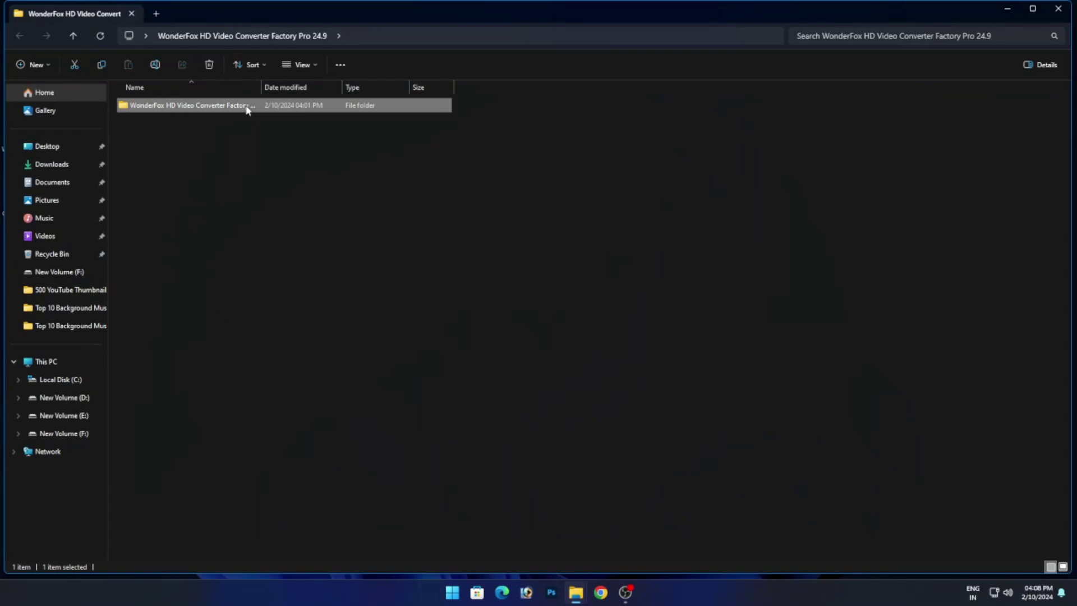
right_click(246, 108)
left_click(275, 114)
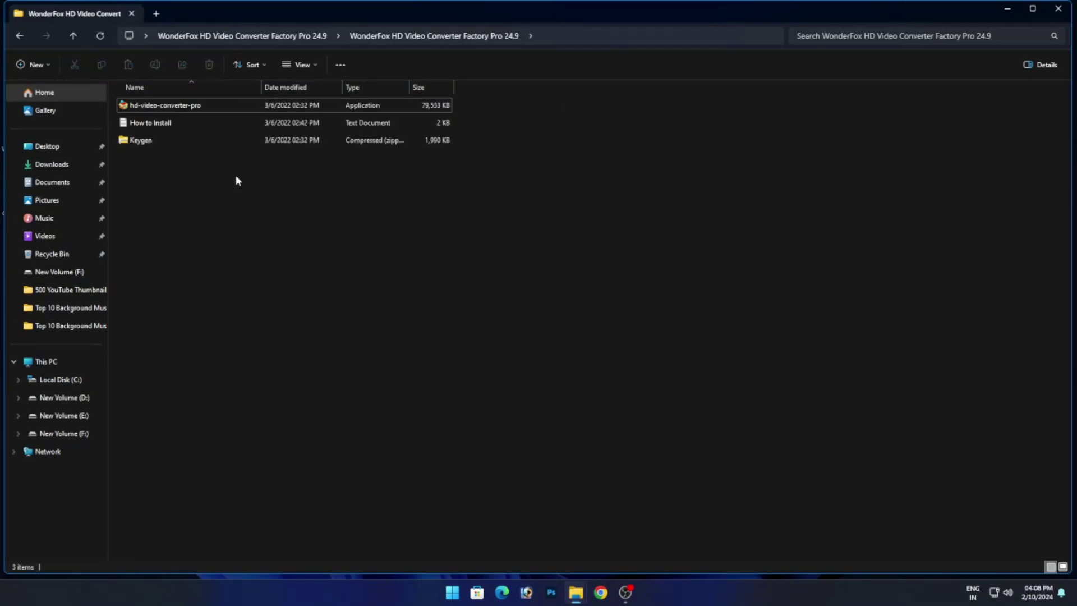
Run the hd-video-converter-pro installer as administrator.
left_click_drag(219, 178, 222, 107)
left_click(230, 178)
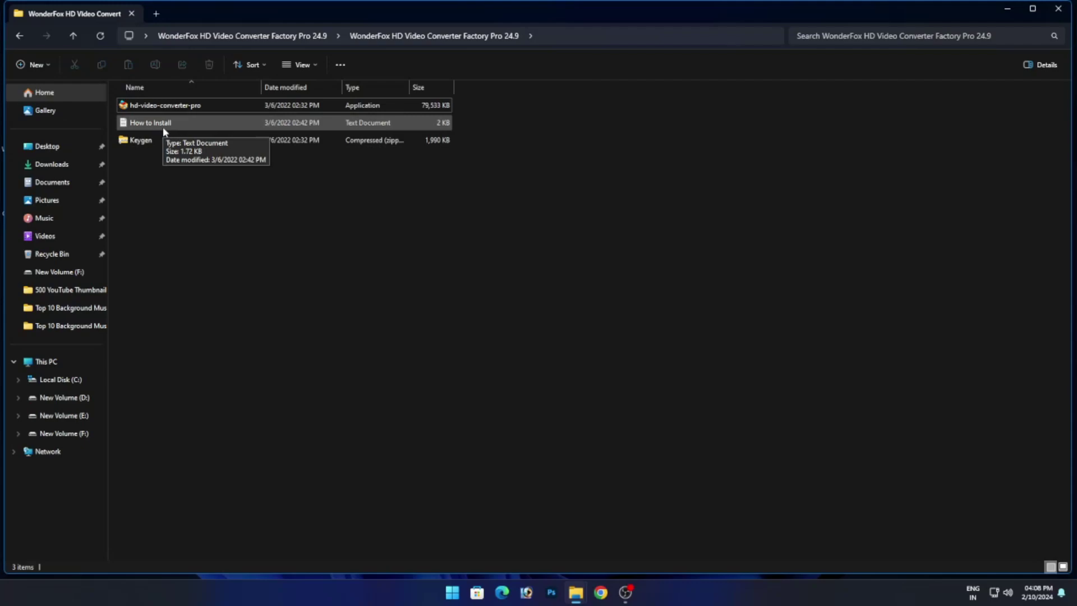
left_click(185, 107)
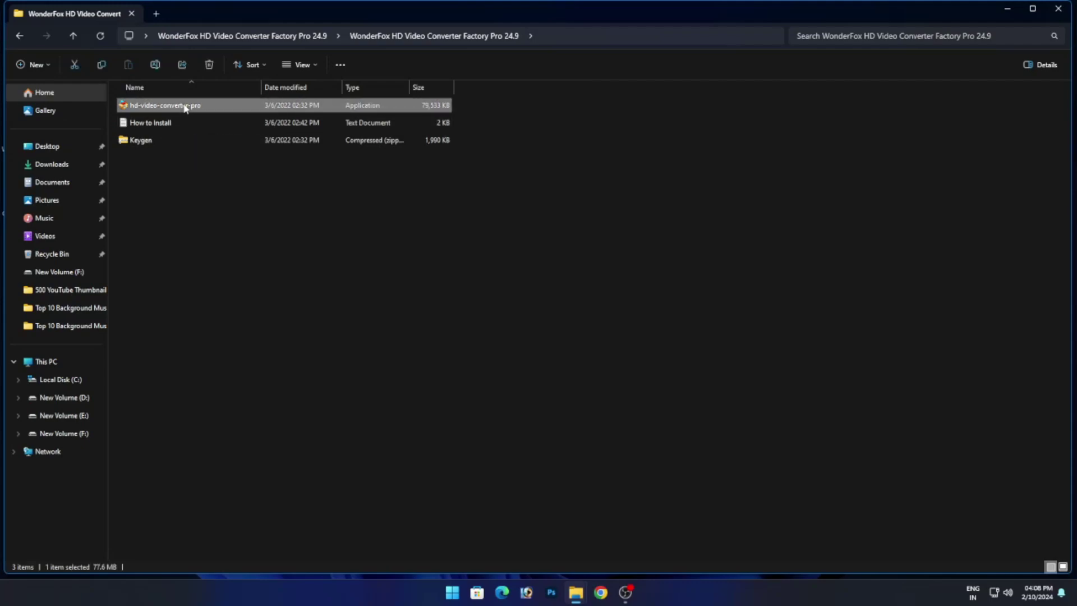
right_click(185, 107)
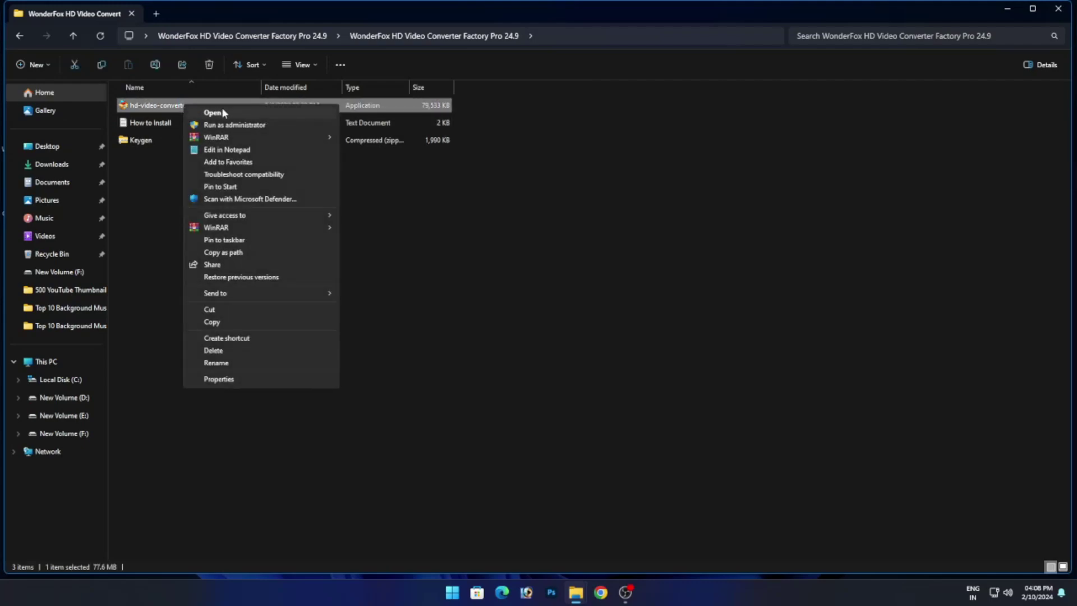
left_click(251, 125)
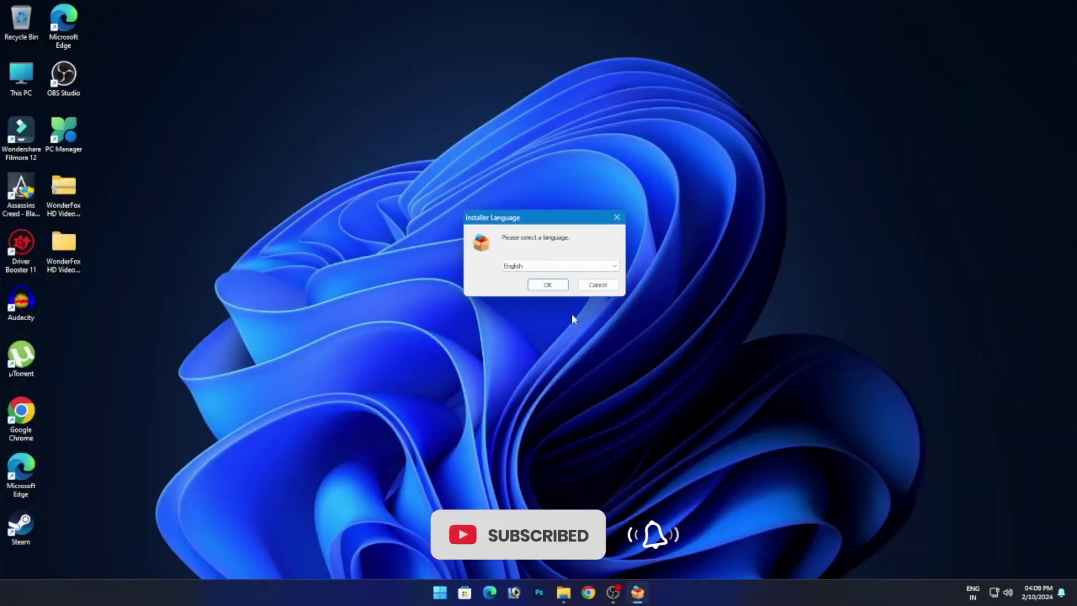
Install version 24.9 in English under F:\Installed Software, with Run after setup unchecked.
left_click(547, 284)
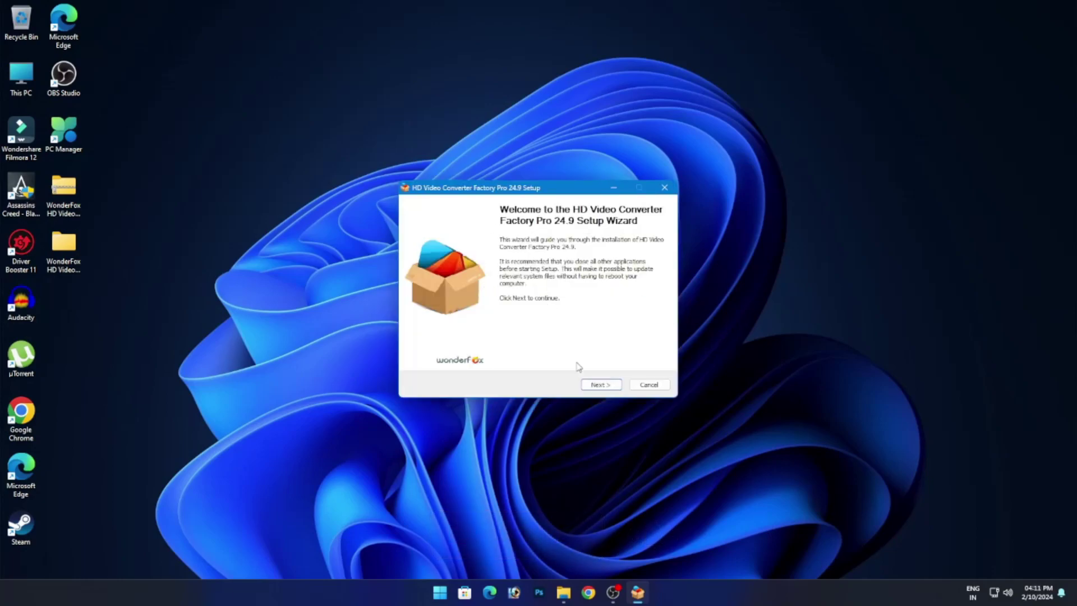
left_click(600, 385)
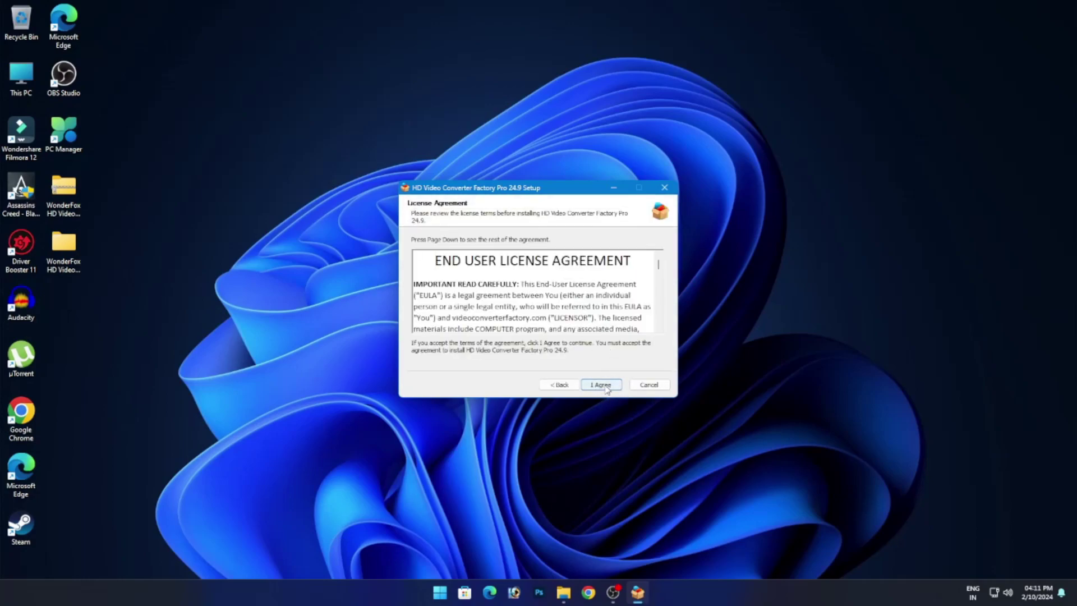
left_click(604, 387)
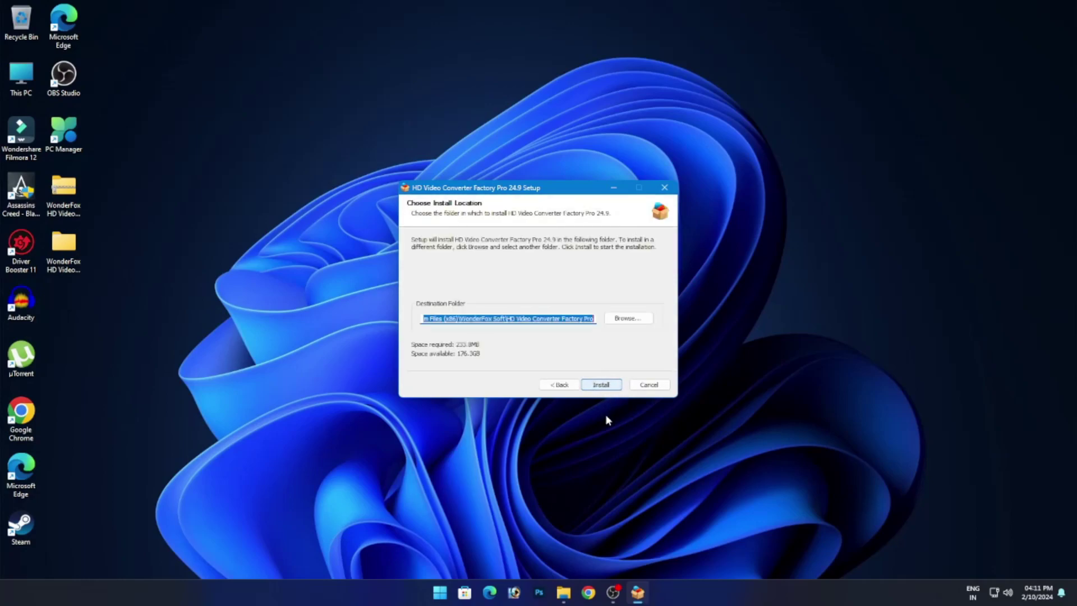
left_click(628, 320)
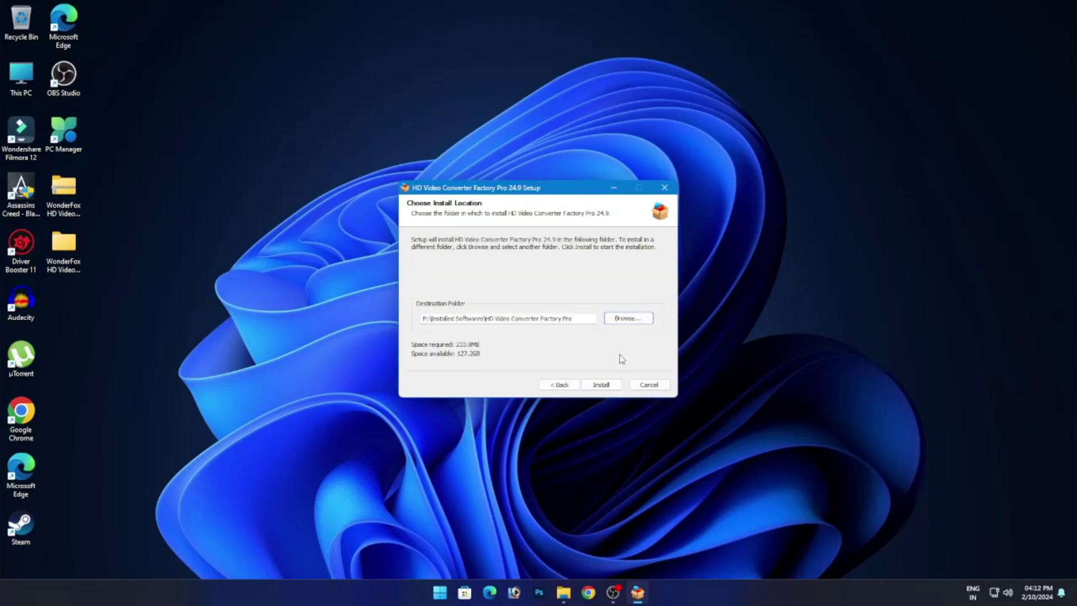
left_click(600, 385)
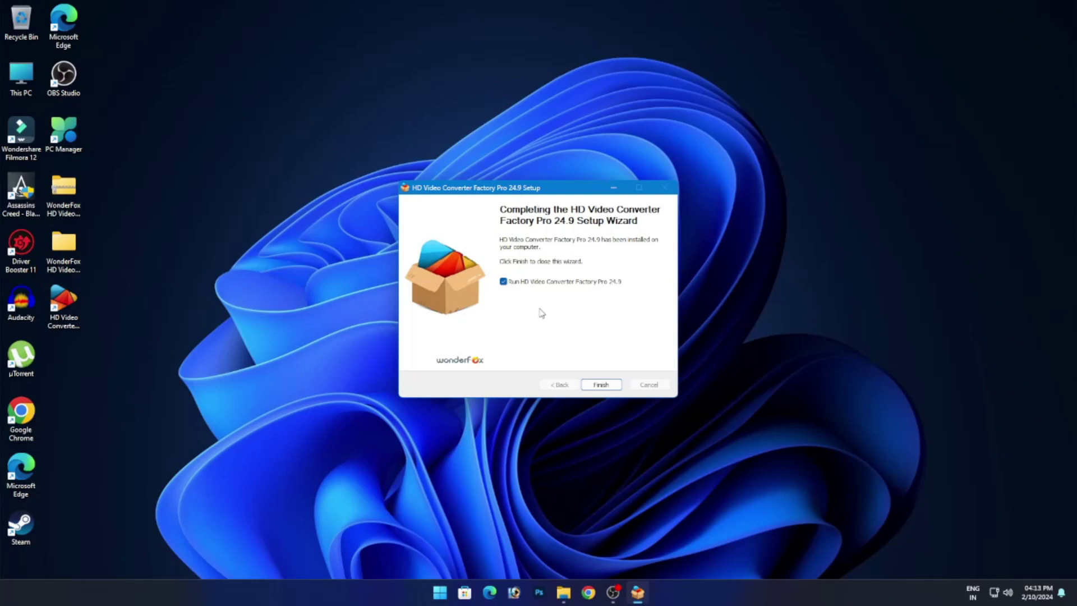
left_click(503, 282)
left_click(600, 385)
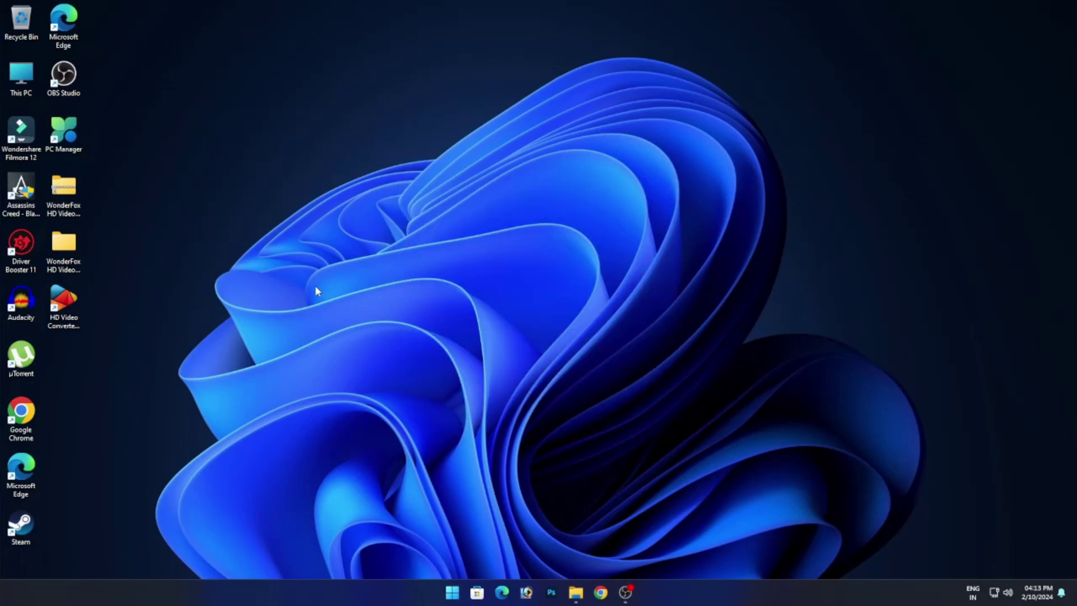
Go into the inner WonderFox folder and start WinRAR's Extract files for the Keygen zip.
right_click(76, 246)
left_click(206, 289)
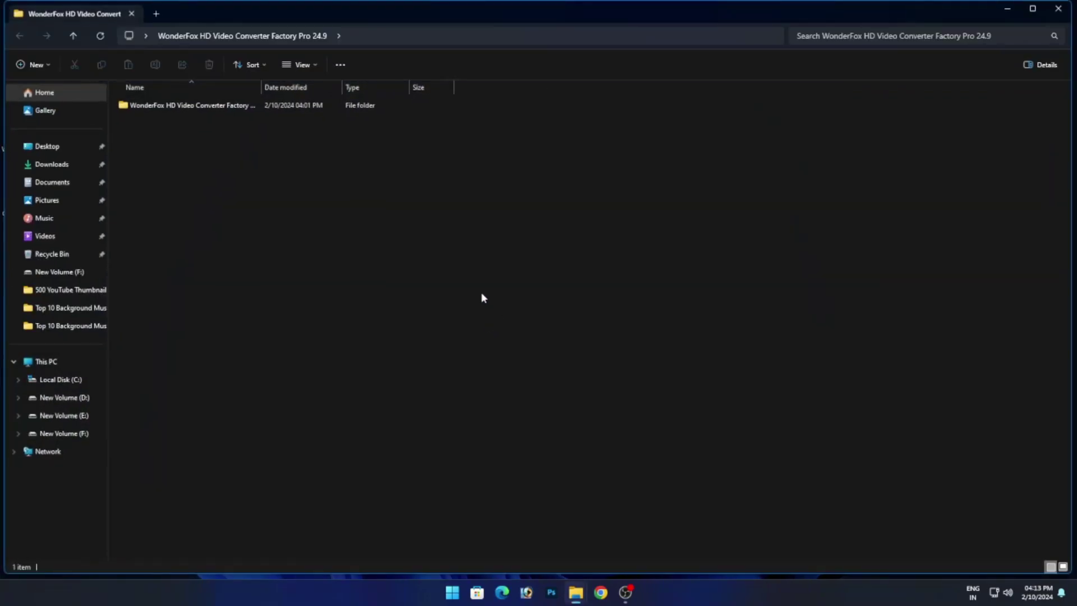
double_click(306, 106)
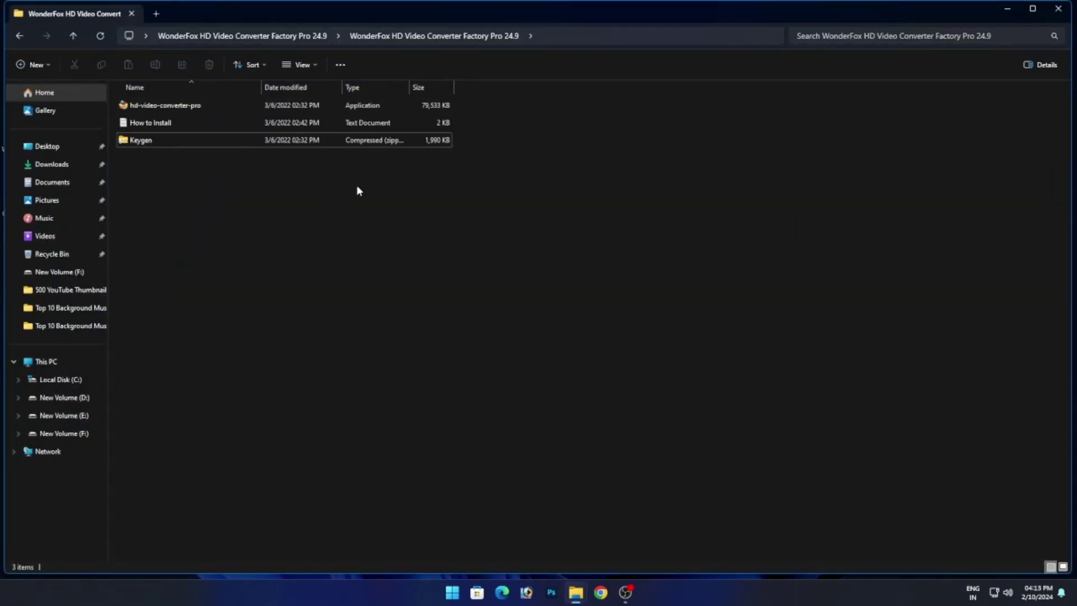
left_click(209, 144)
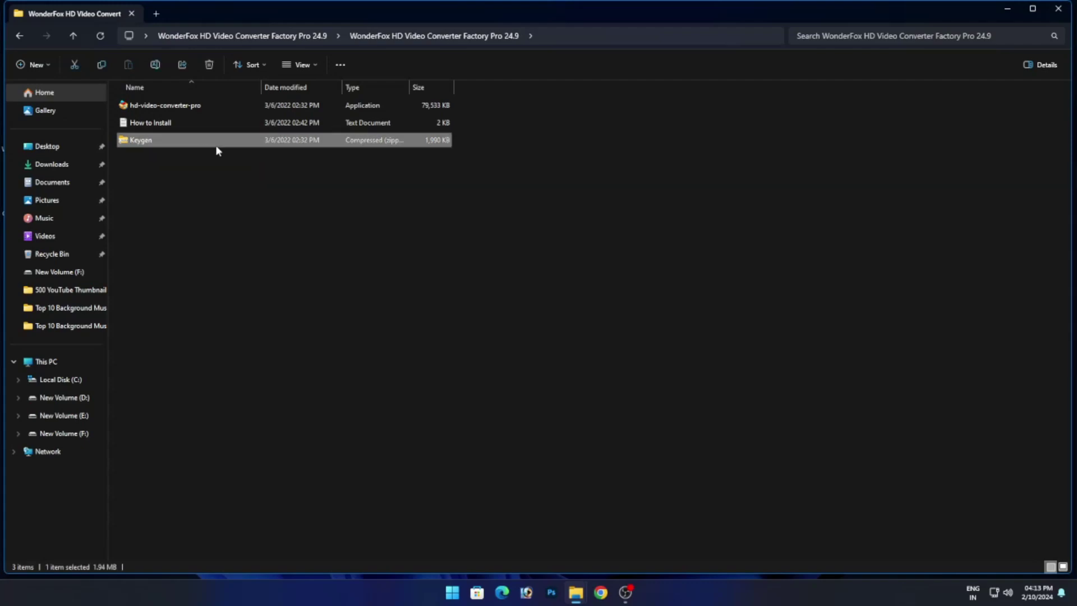
right_click(288, 145)
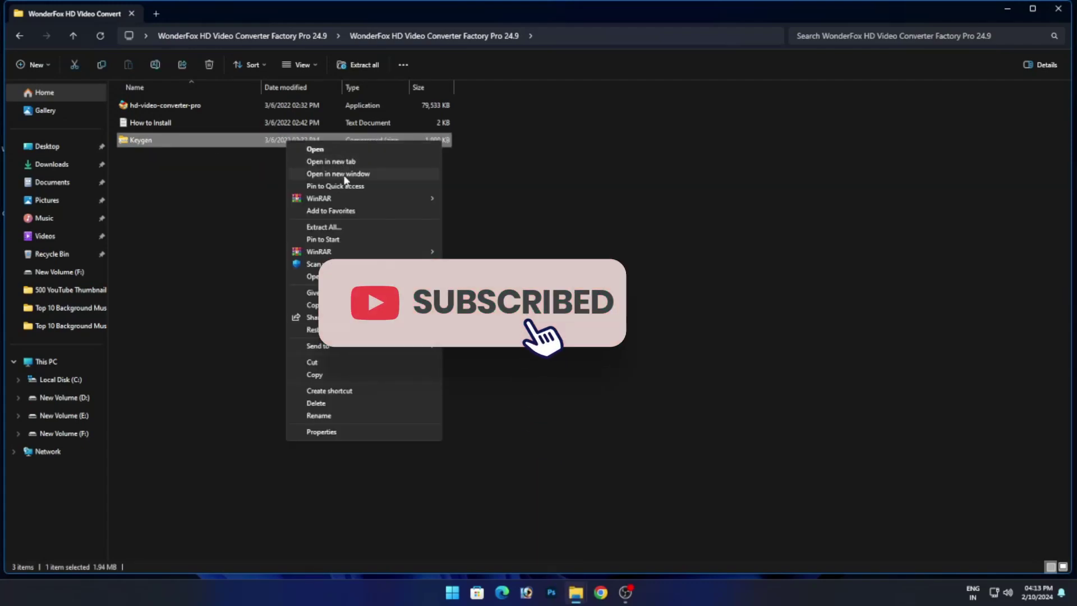
mouse_move(356, 196)
left_click(494, 211)
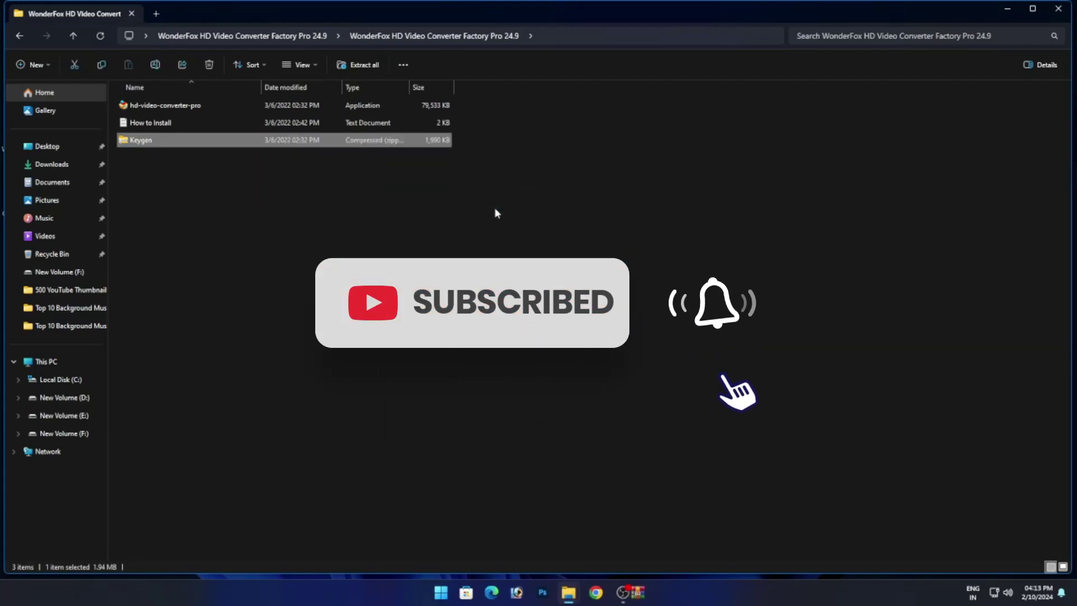
Extract the Keygen zip into the current folder, entering its password with Show password ticked.
key("Return")
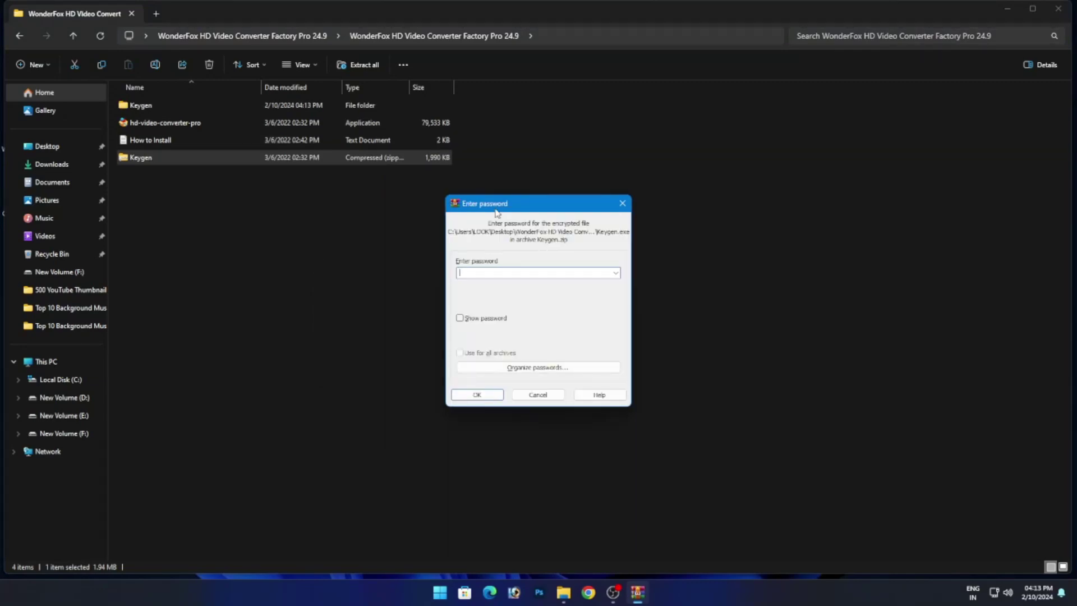
type("123")
left_click(460, 319)
left_click(483, 395)
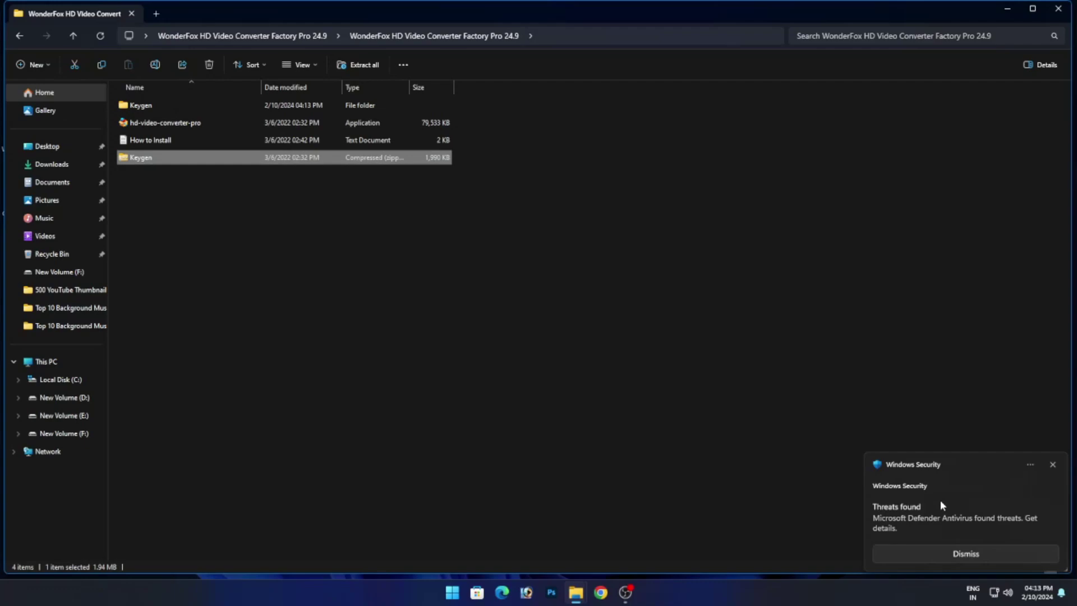
left_click(452, 593)
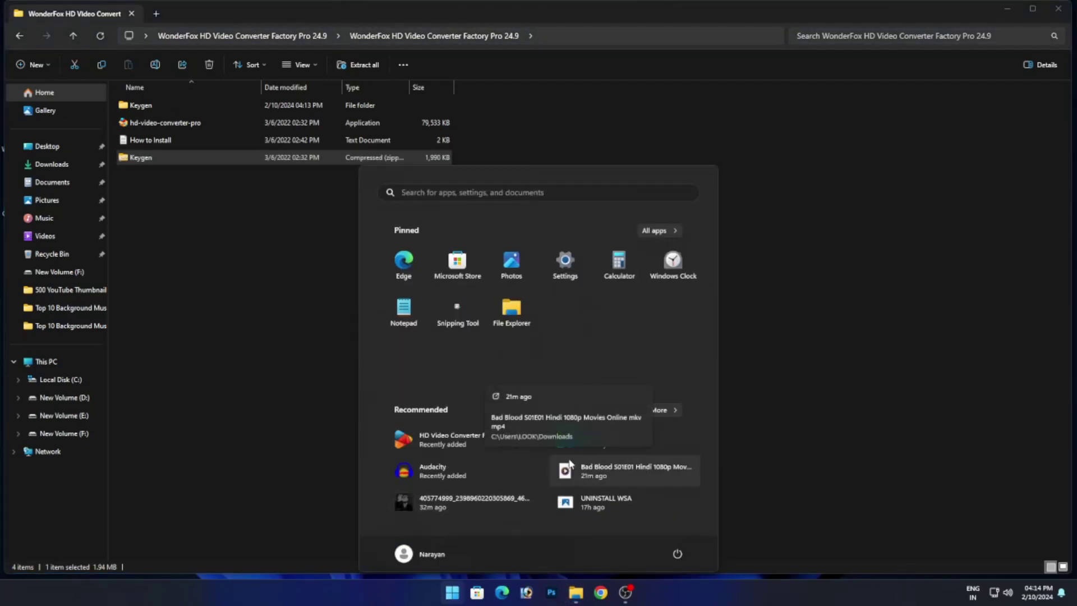
type("sec")
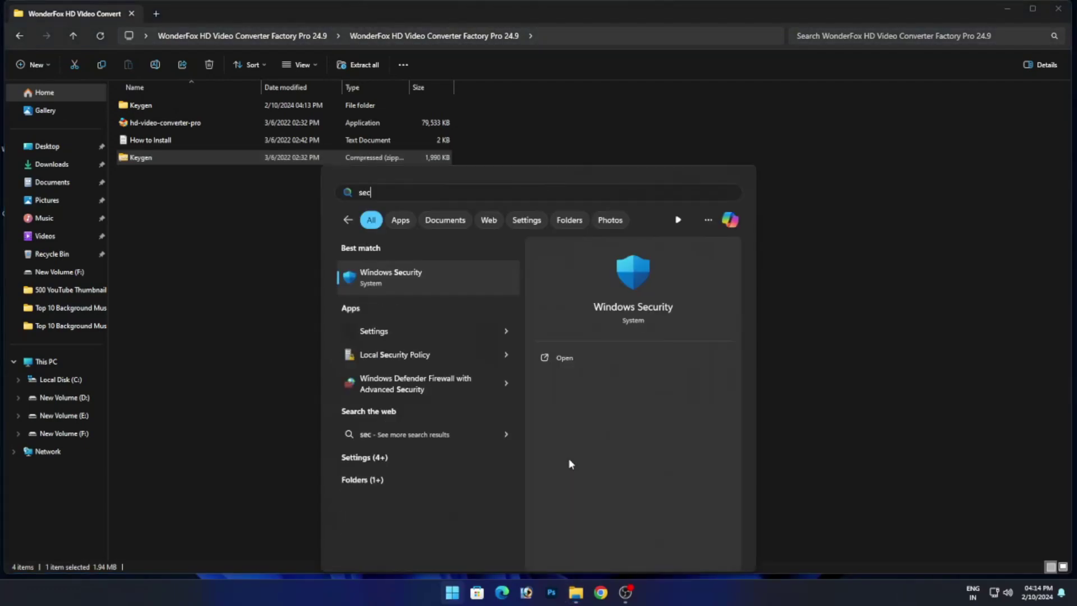
left_click(439, 281)
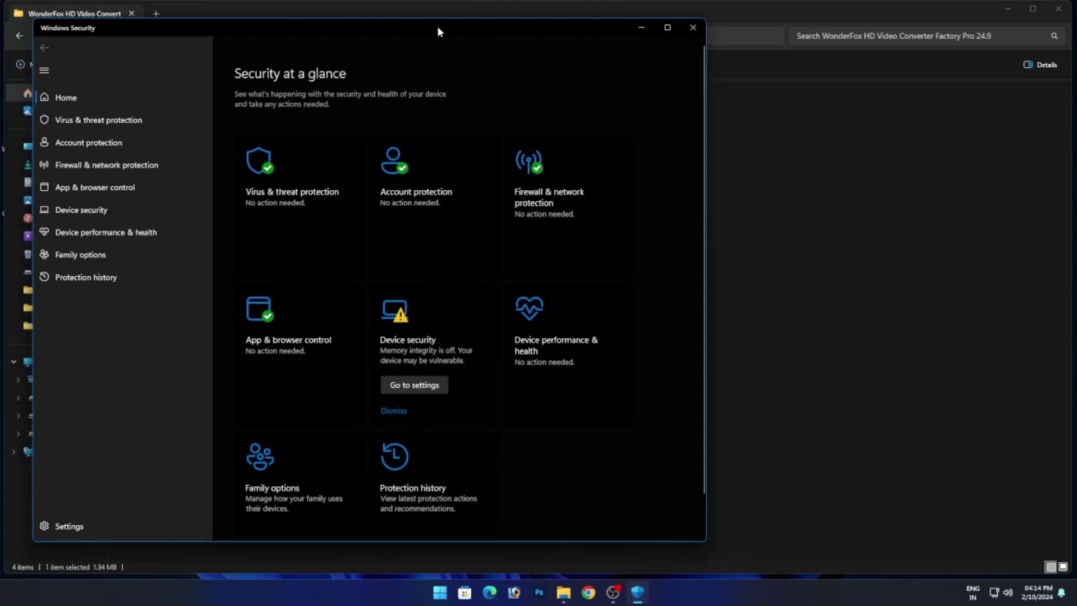
left_click_drag(435, 31, 531, 32)
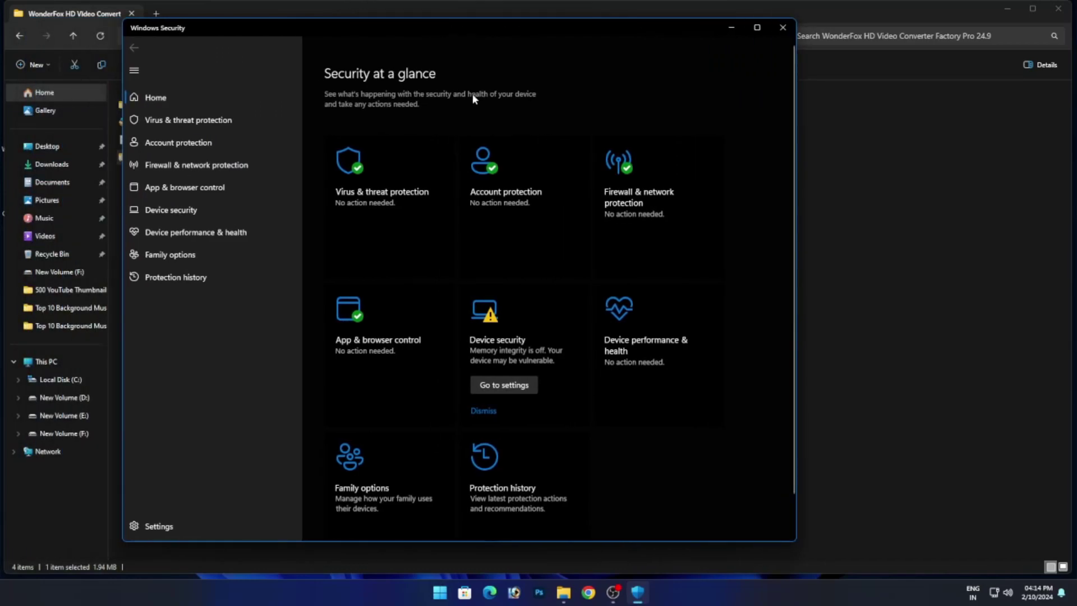
left_click(392, 218)
left_click_drag(393, 27, 609, 53)
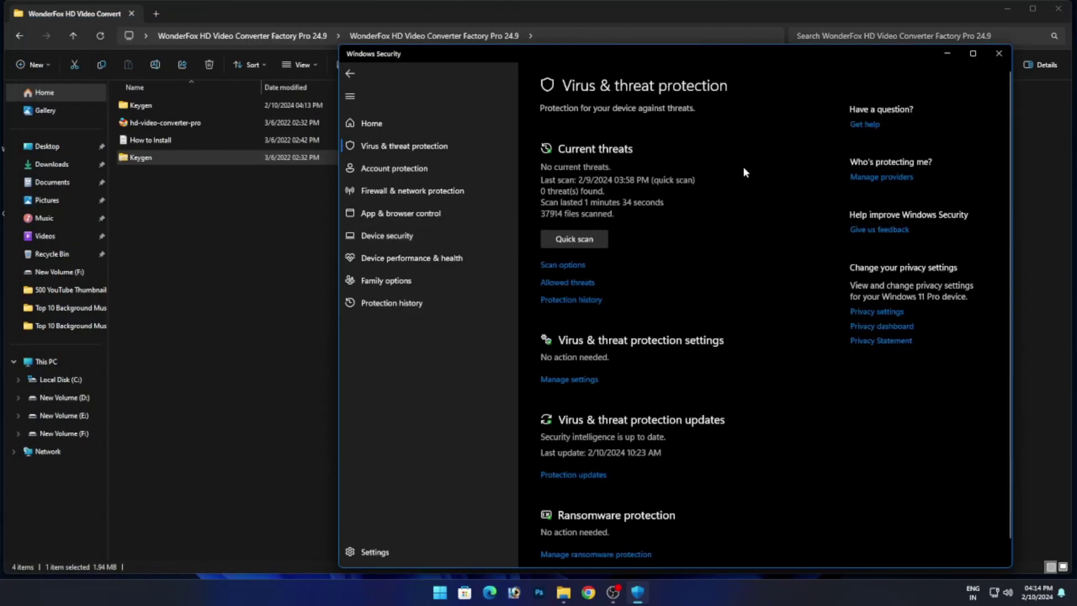
left_click(947, 53)
left_click(202, 108)
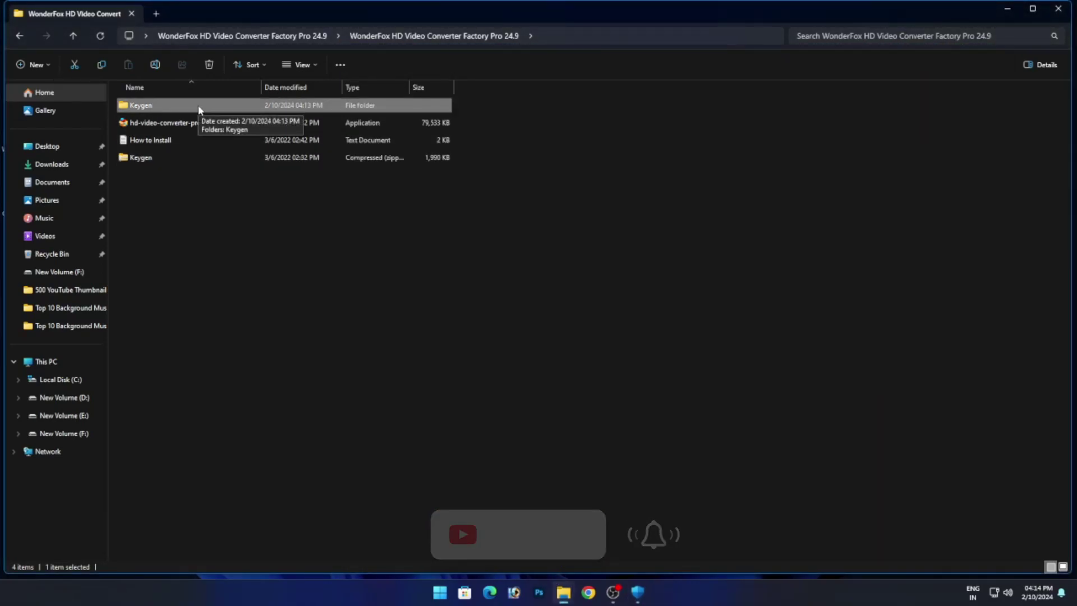
Delete the old Keygen folder and re-extract the Keygen zip with its password.
key("Delete")
right_click(245, 146)
mouse_move(340, 196)
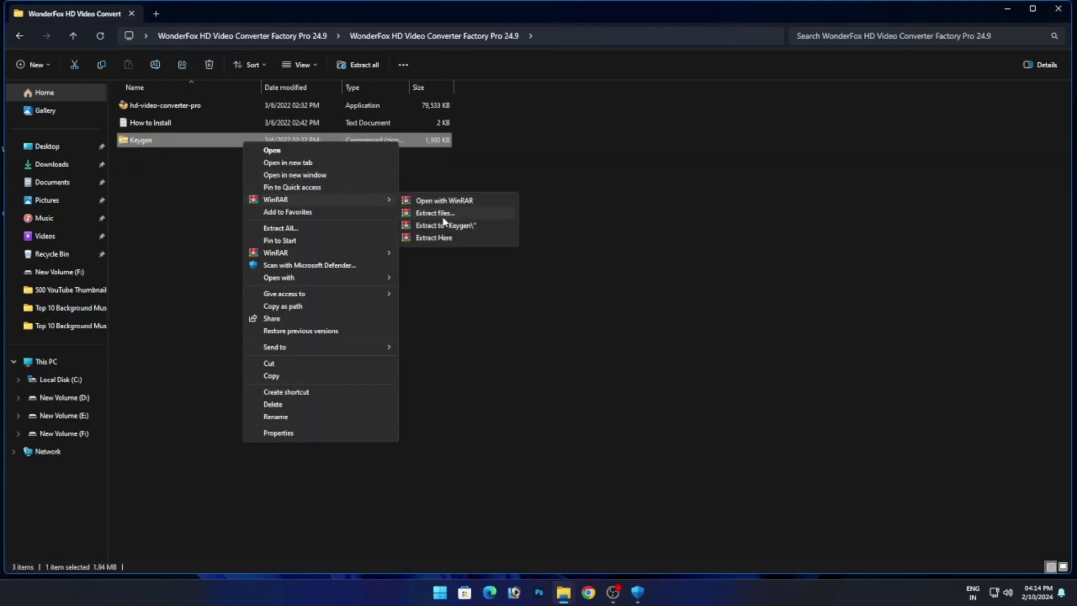
left_click(440, 214)
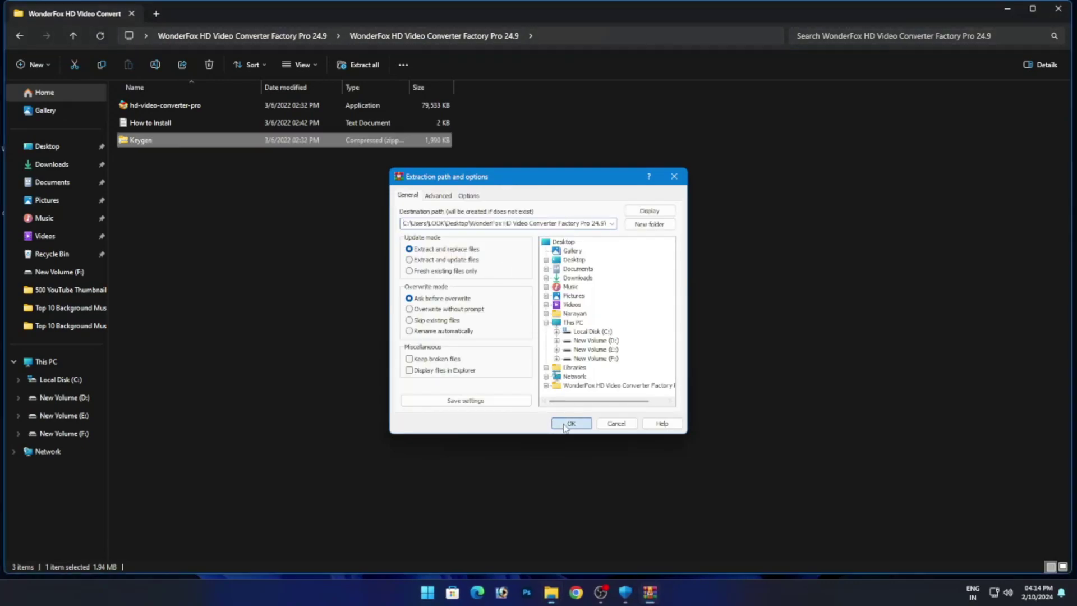
left_click(569, 424)
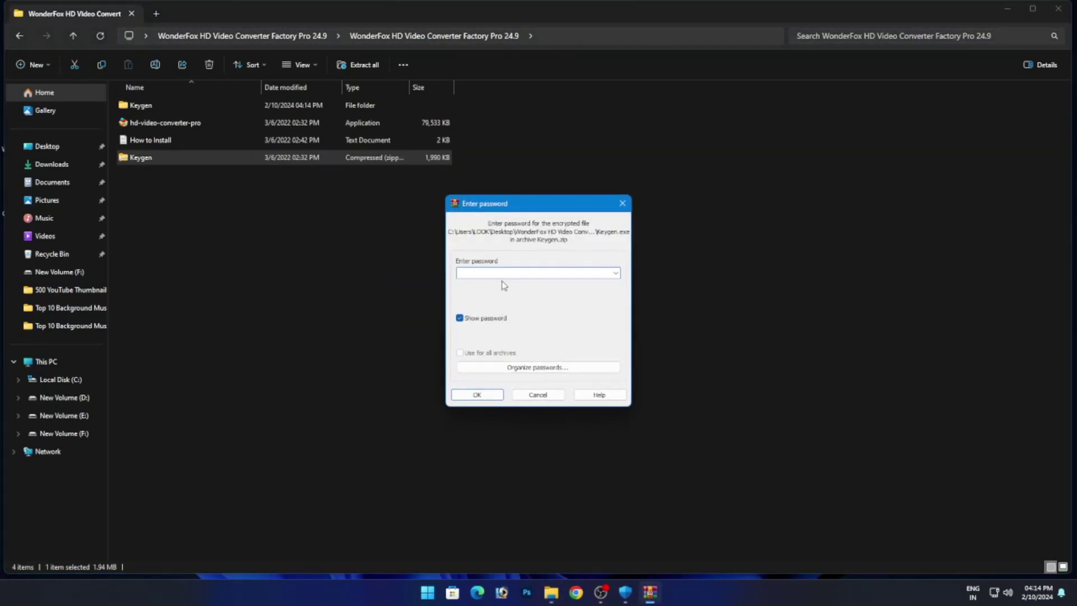
type("123")
left_click(476, 394)
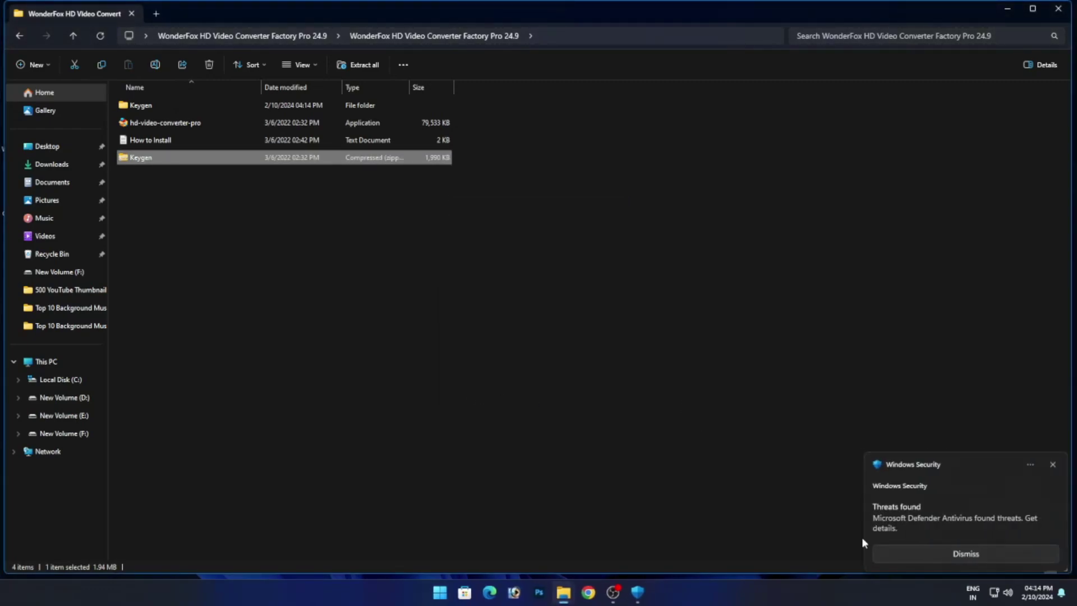
Set the Trojan:Win32/Tiggre!plock detection to Allow on device and start the action.
mouse_move(638, 592)
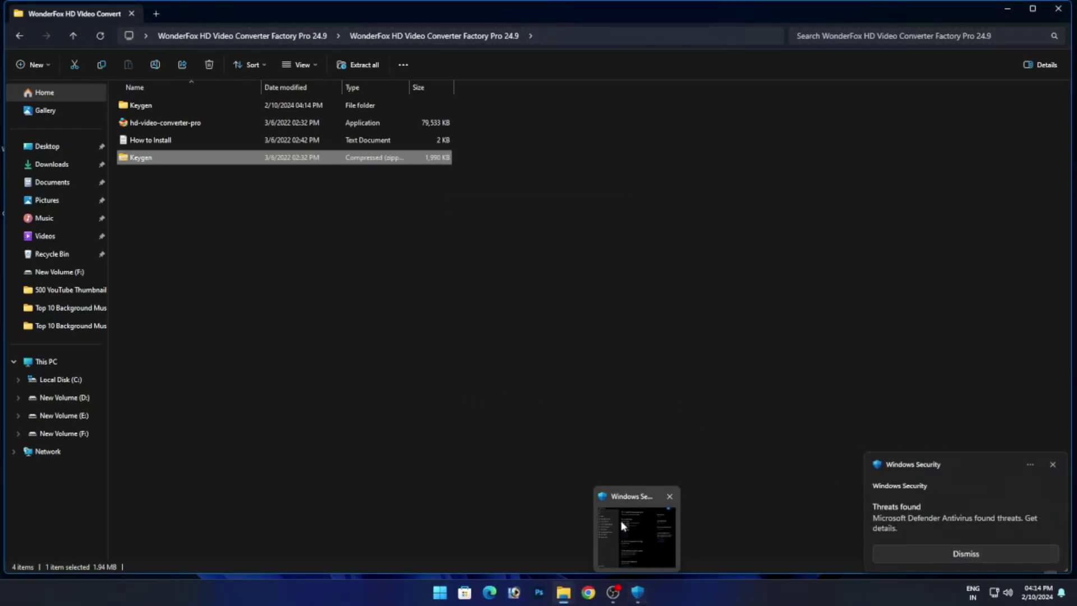
left_click(640, 535)
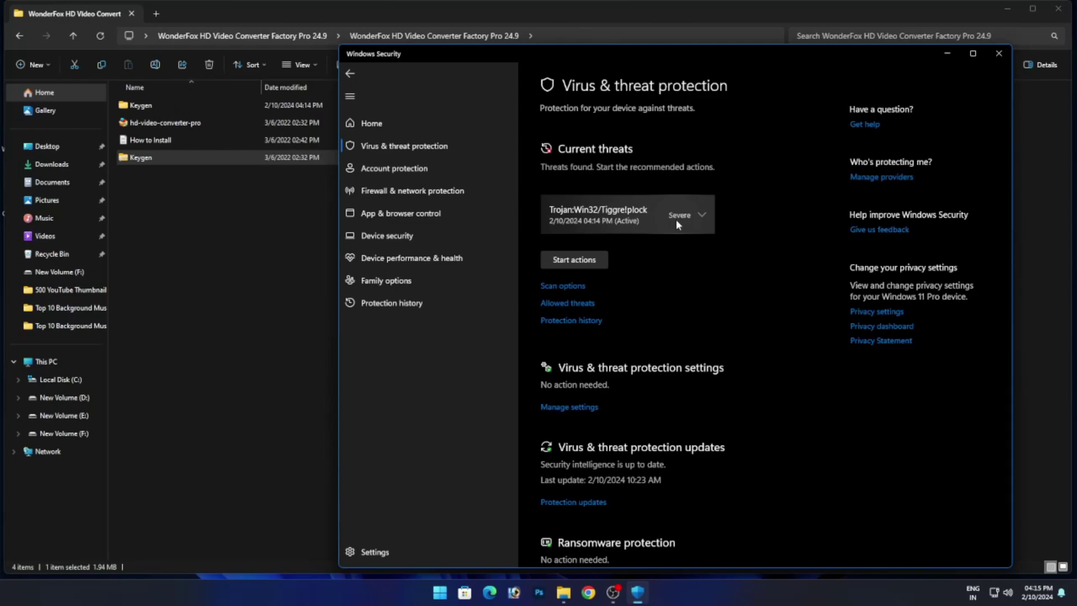
left_click(675, 220)
left_click(606, 290)
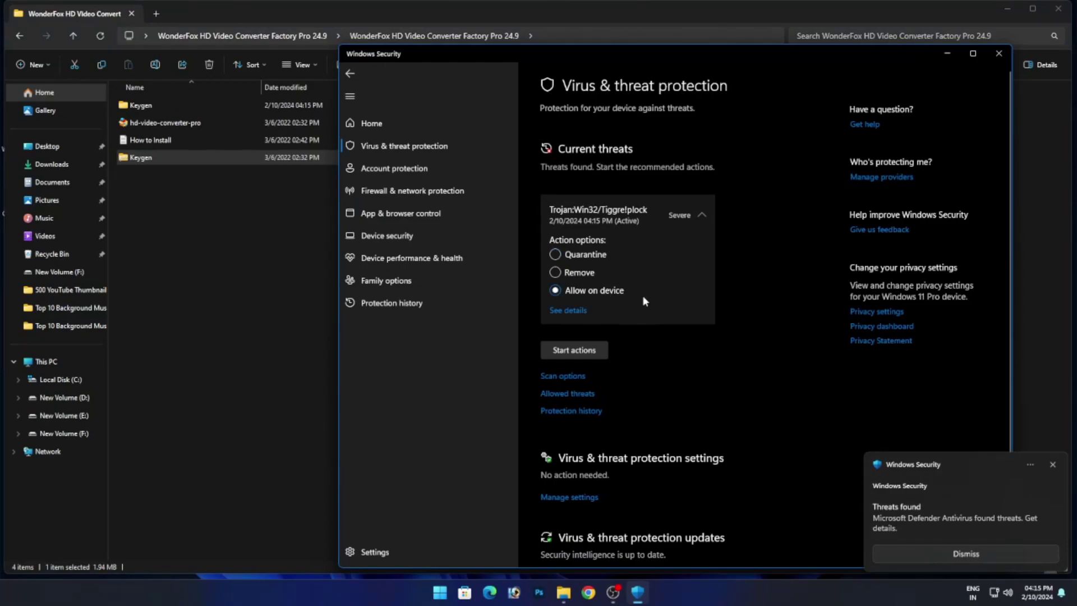
left_click(592, 350)
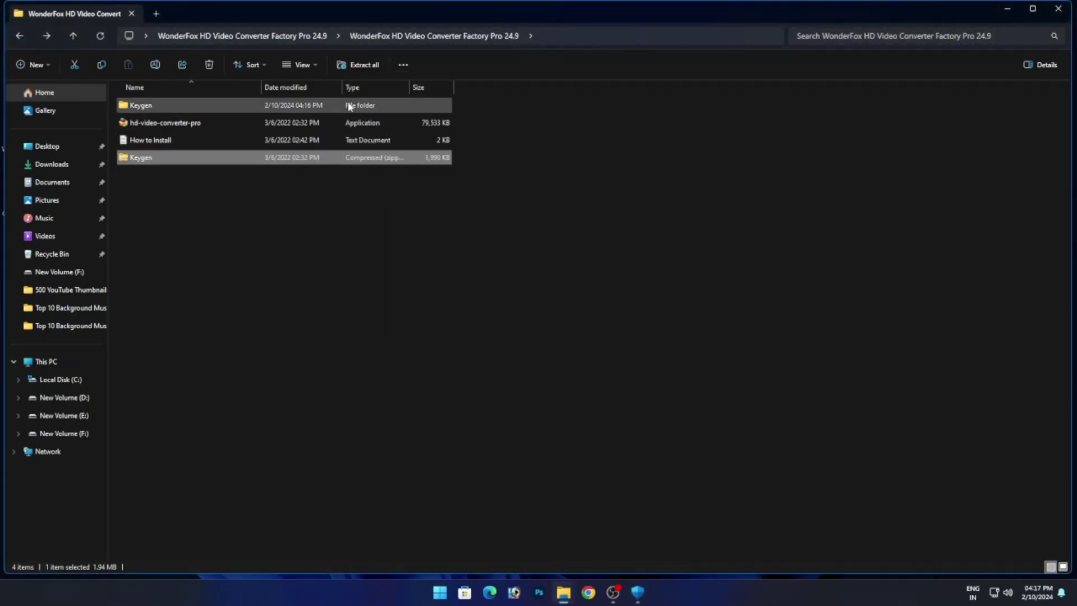
Open the Keygen folder and run the Keygen application as administrator.
left_click(363, 106)
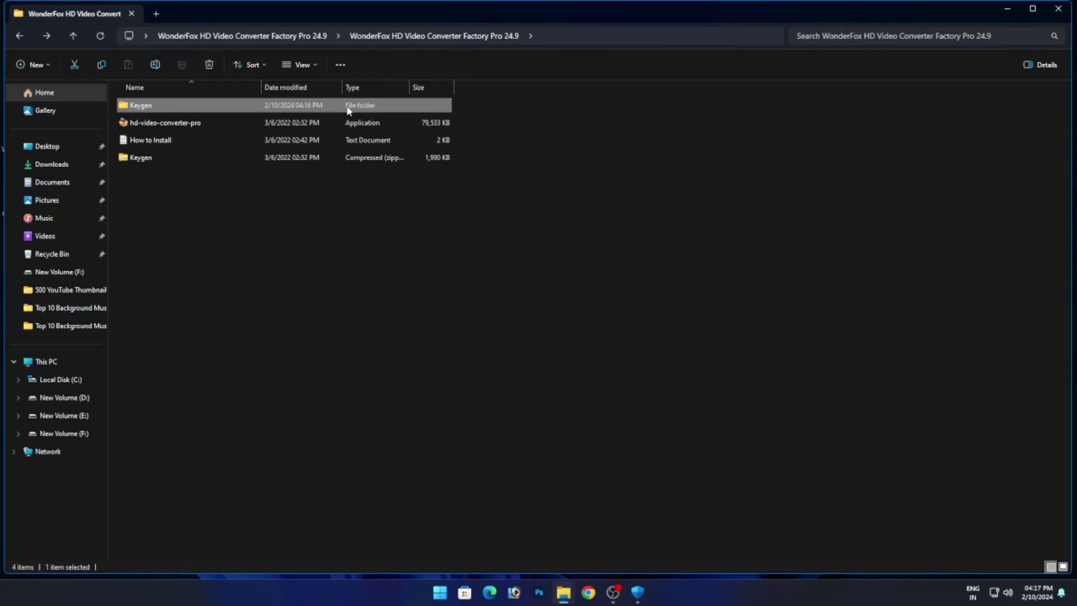
double_click(348, 110)
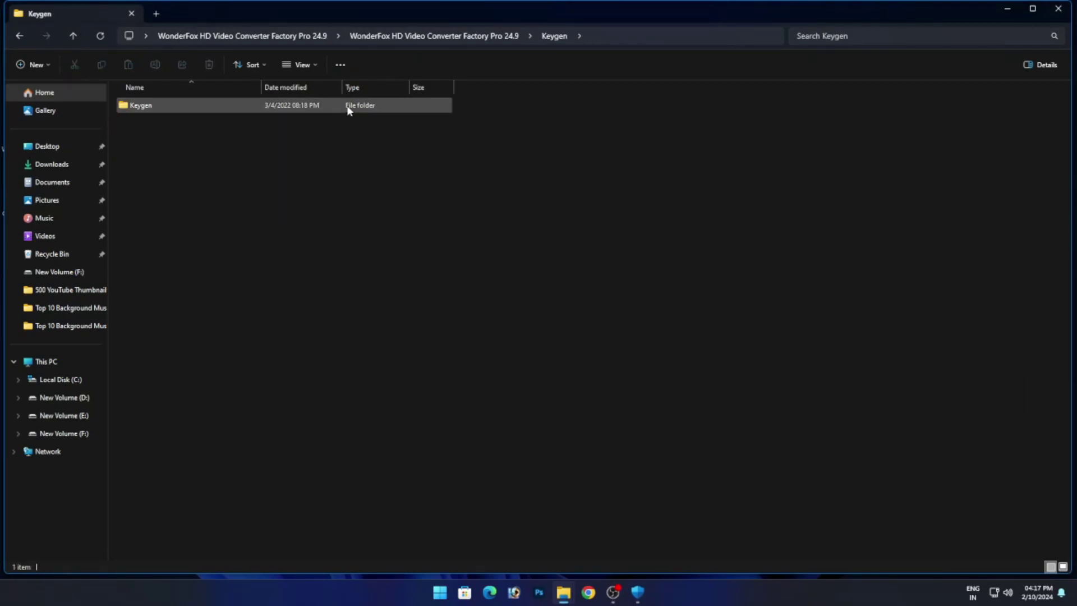
left_click(281, 107)
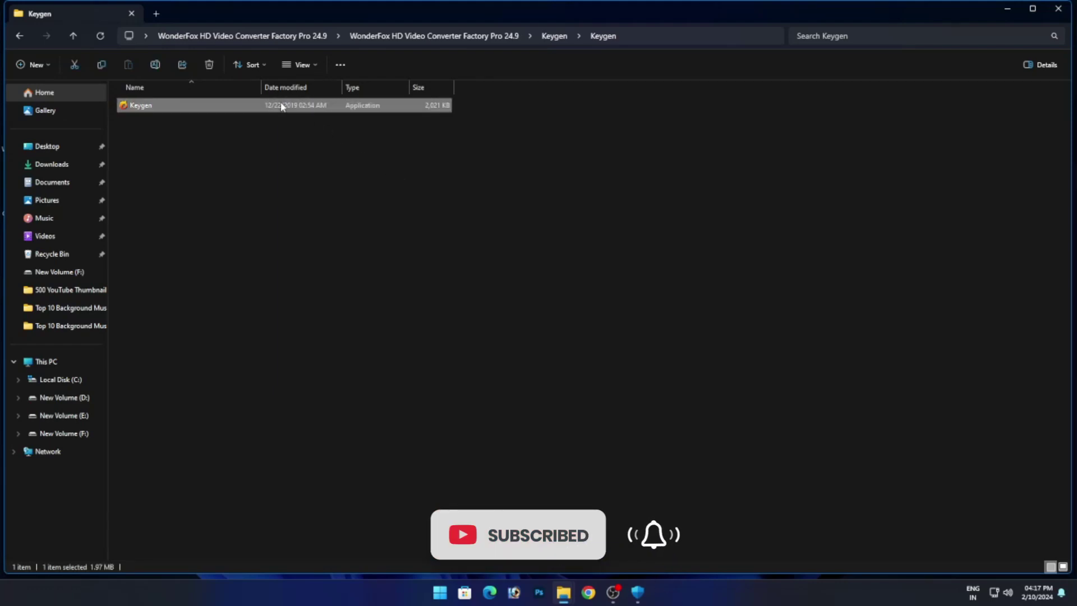
right_click(281, 107)
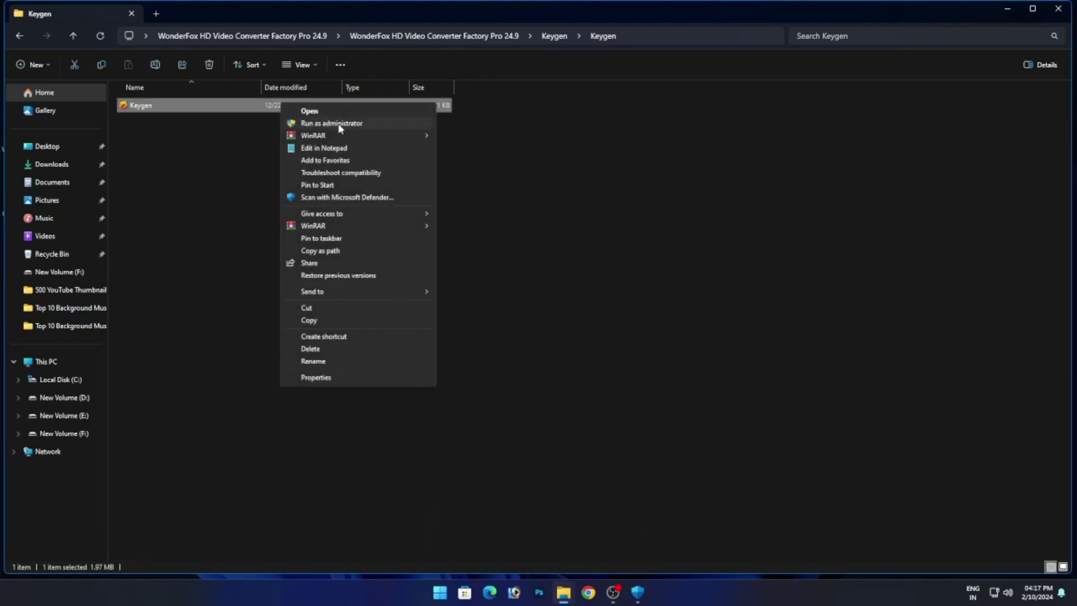
left_click(339, 123)
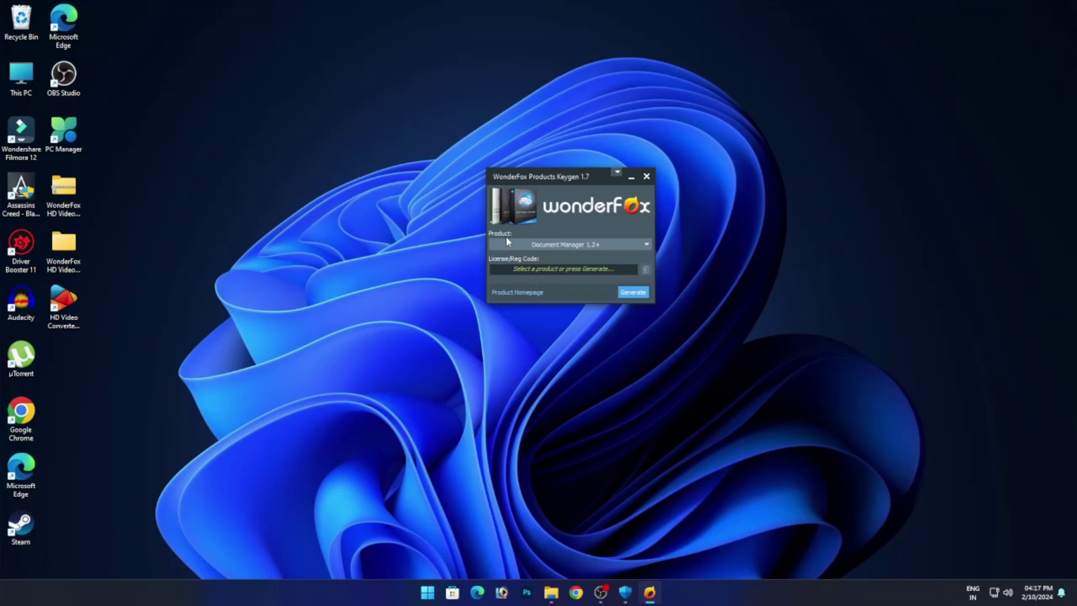
Choose HD Video Converter Factory Pro 18.x as the product, copy its licence code, and close the keygen.
left_click(547, 245)
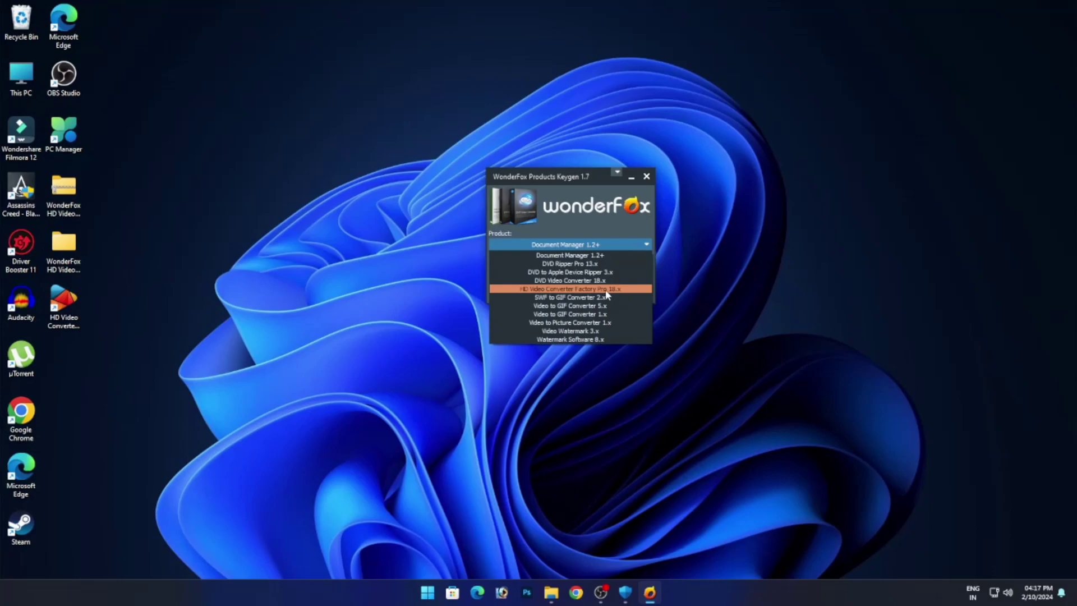
left_click(606, 289)
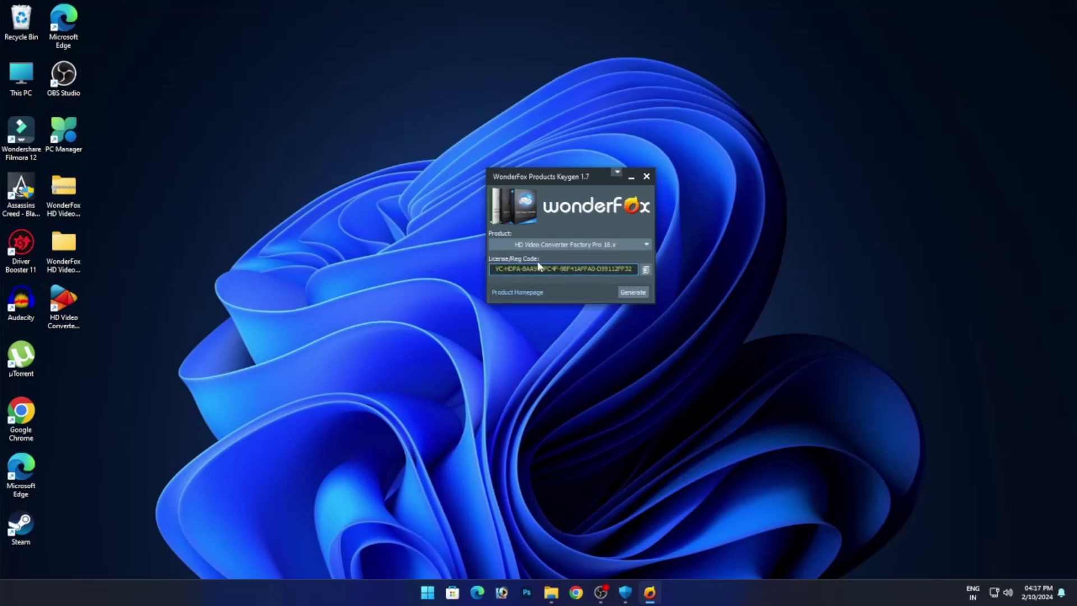
left_click(647, 271)
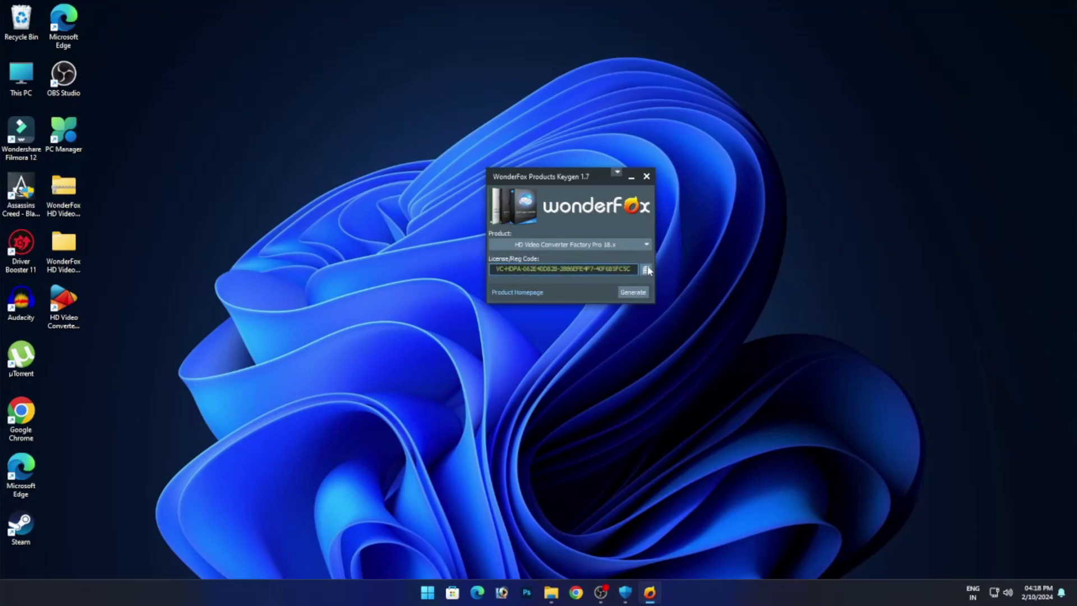
left_click(646, 178)
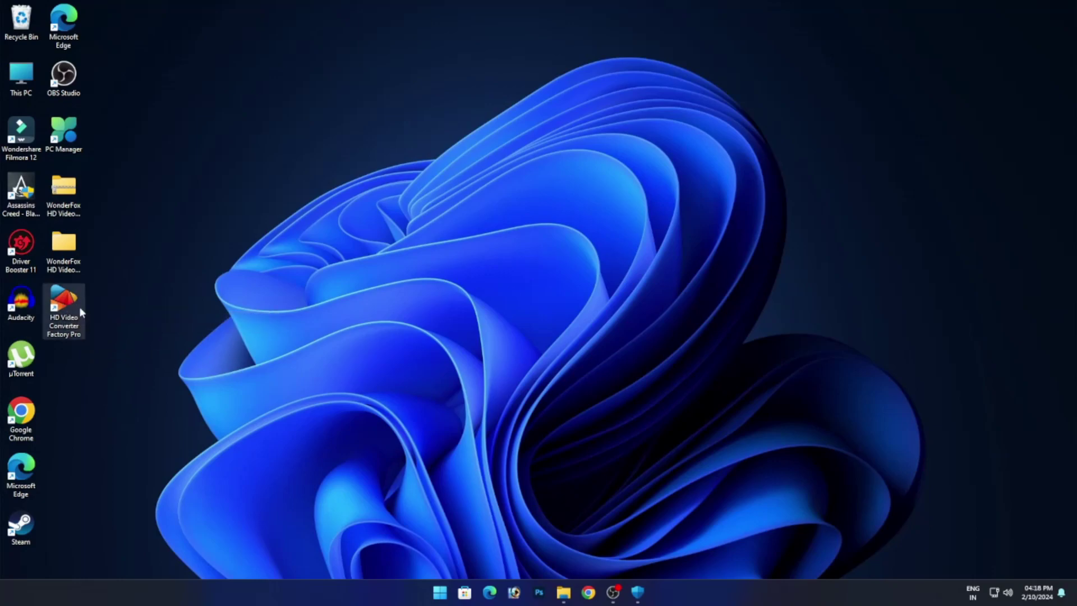
Open HD Video Converter Factory Pro from its desktop shortcut and nudge the launcher window.
right_click(70, 293)
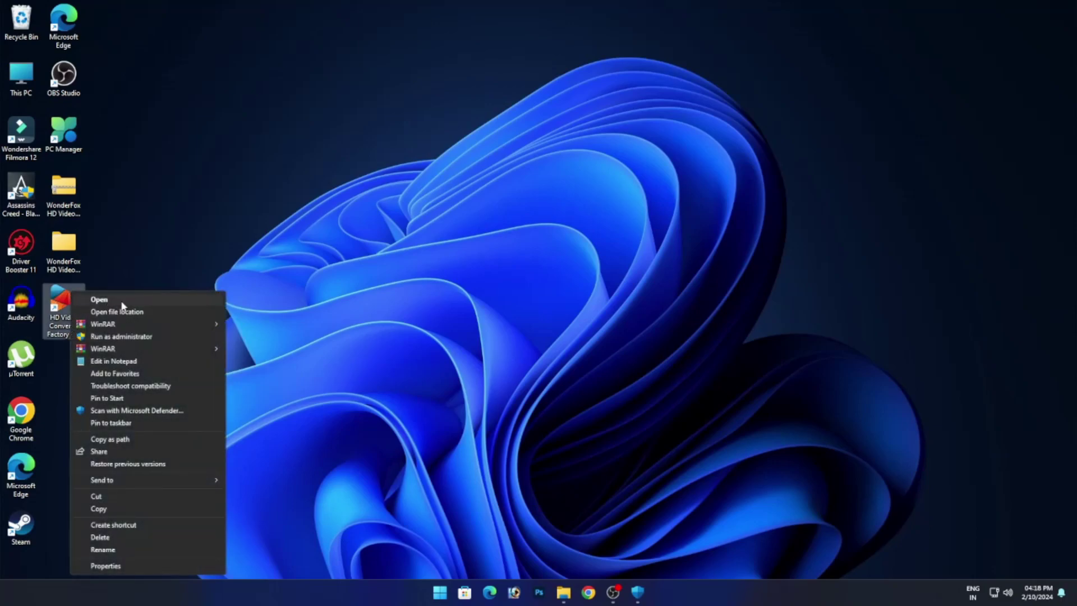
left_click(123, 303)
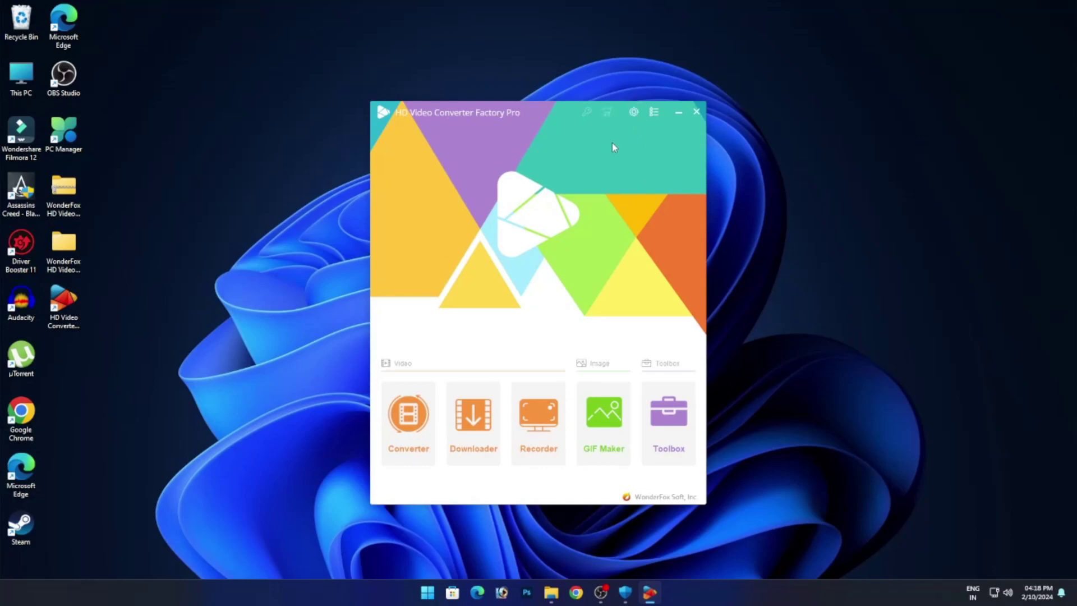
left_click_drag(554, 112, 564, 100)
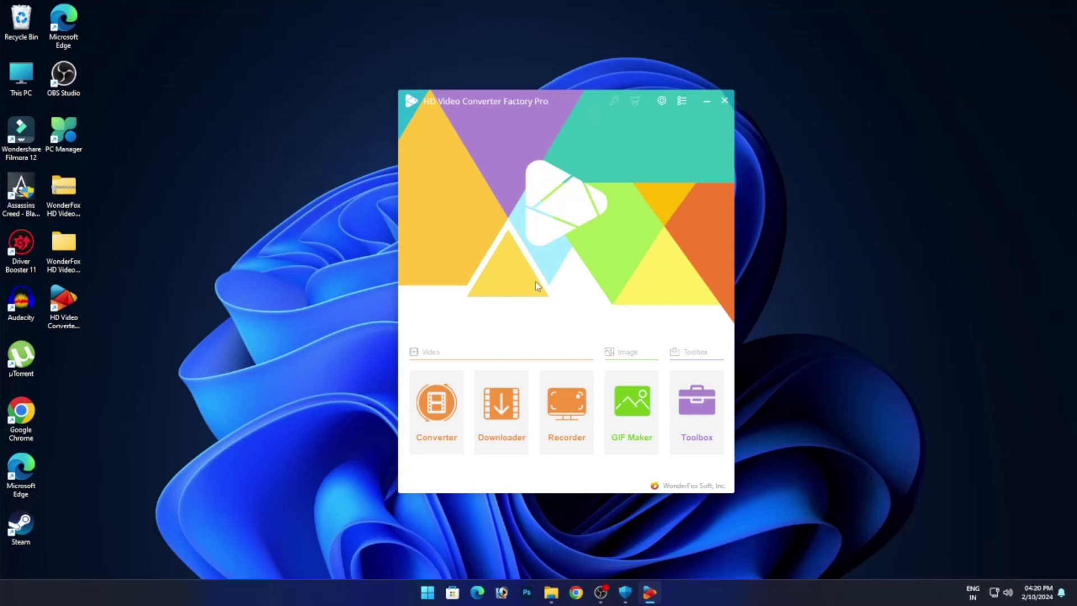
Add the Bad Blood S01E01 MP4 from Downloads to the Converter and show its audio tracks.
left_click(435, 422)
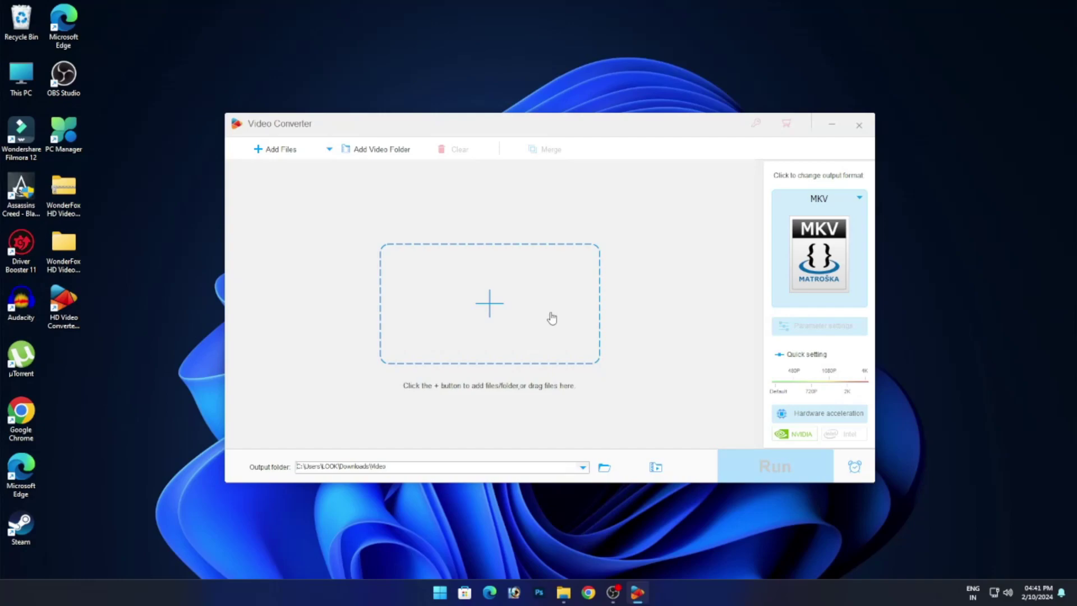
left_click(477, 308)
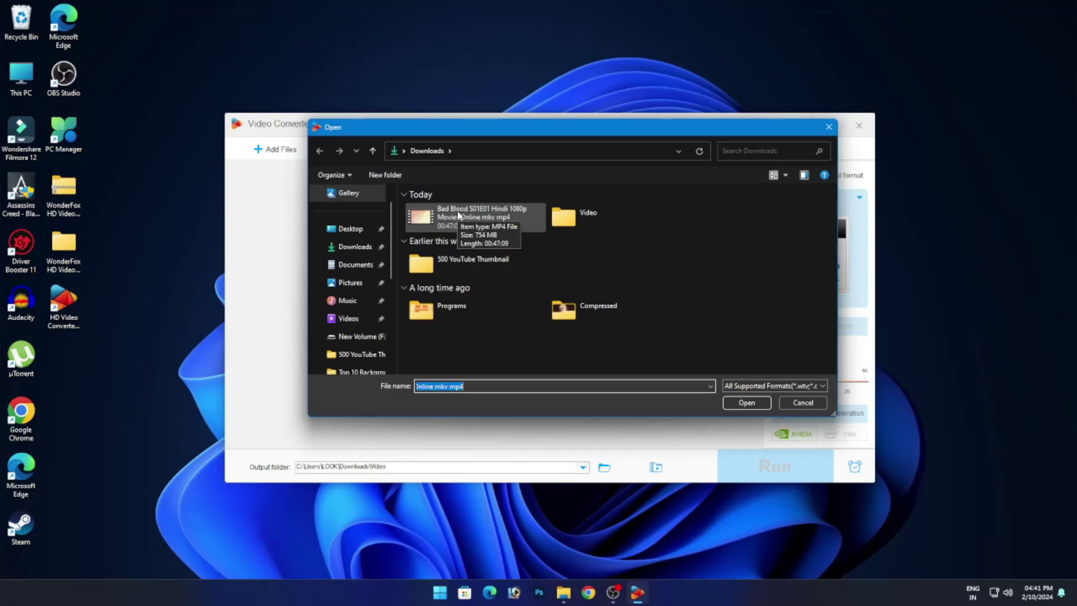
left_click(459, 215)
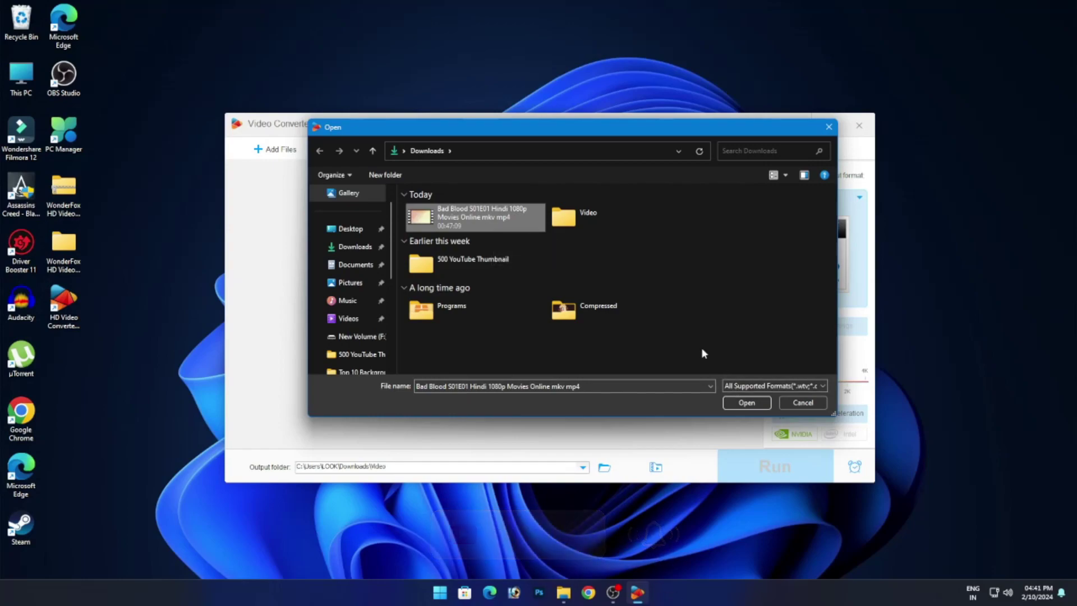
left_click(750, 402)
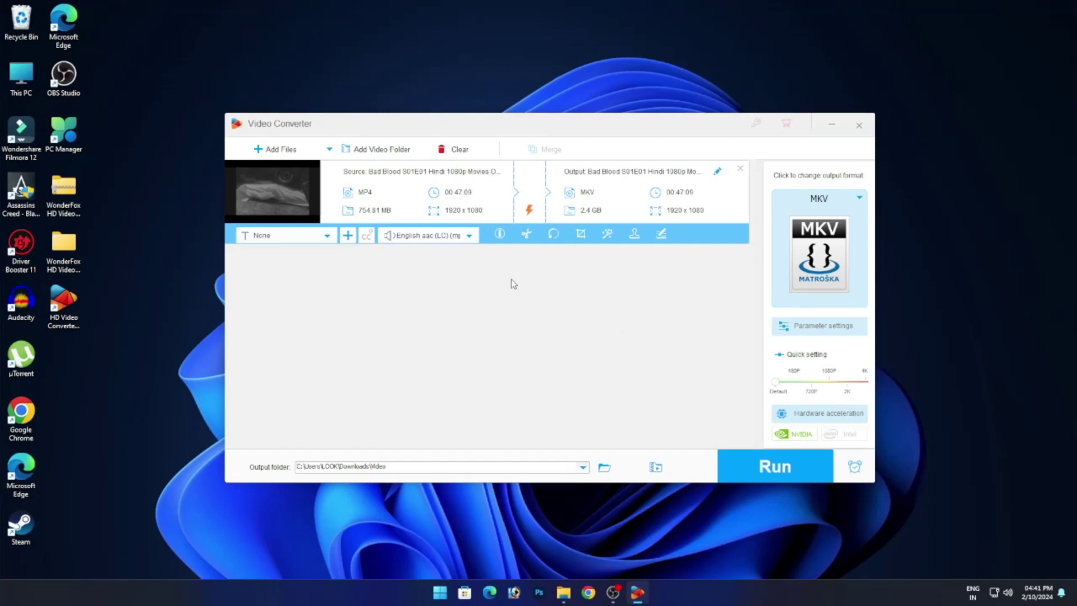
left_click(460, 240)
left_click(464, 238)
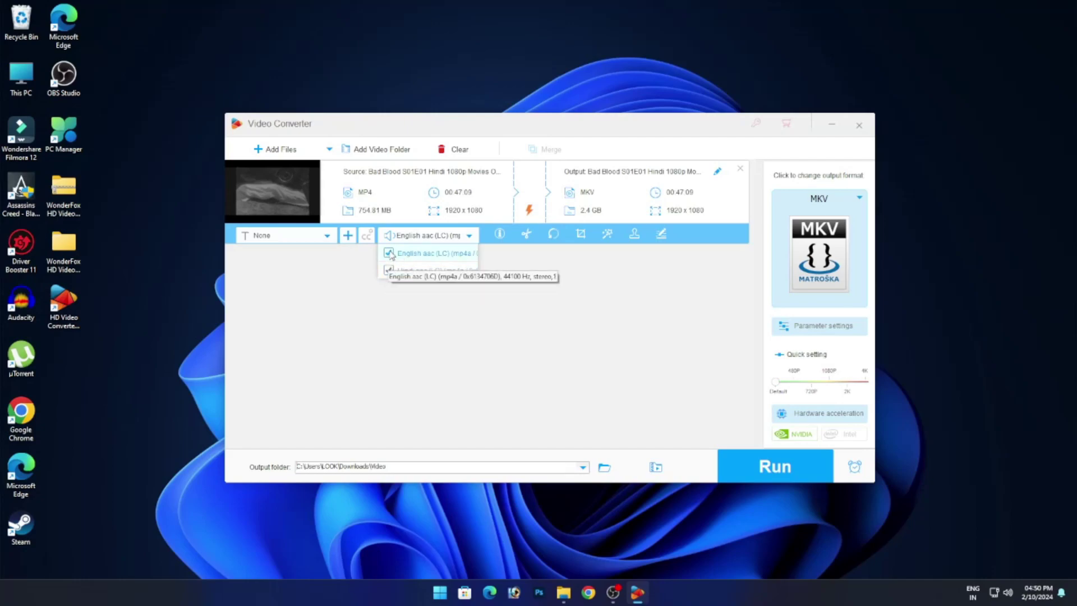
Untick the English audio track, leaving Hindi only, and choose Desktop as the output folder.
left_click(389, 253)
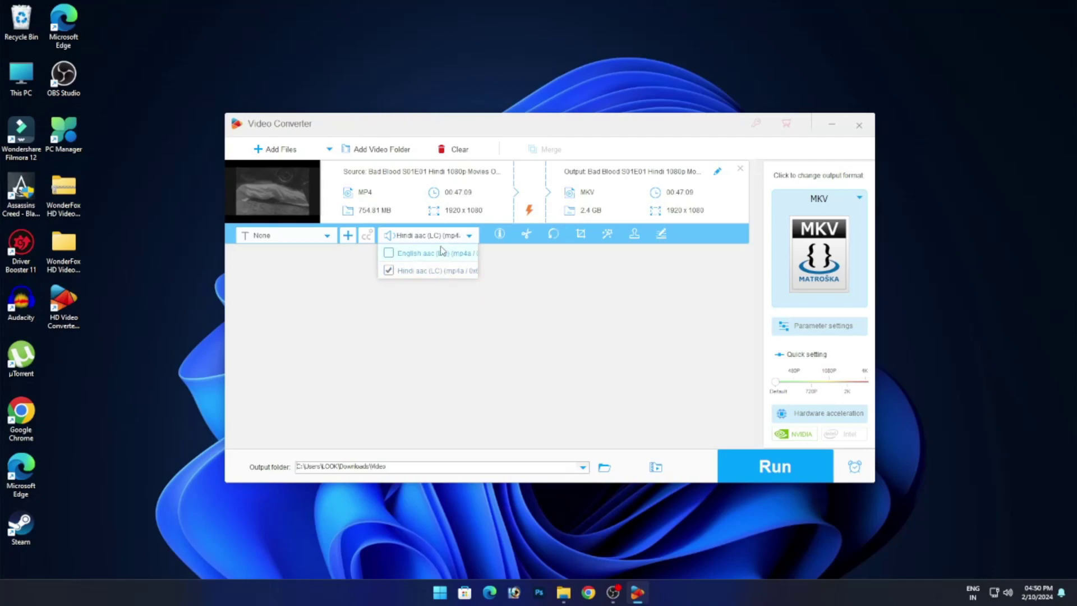
left_click(498, 370)
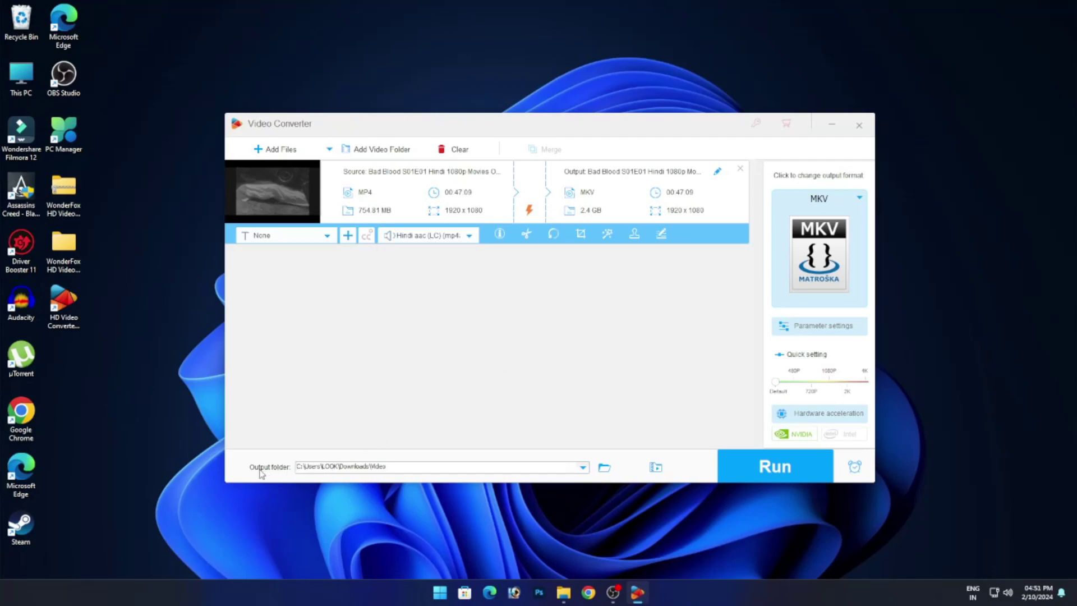
left_click(582, 468)
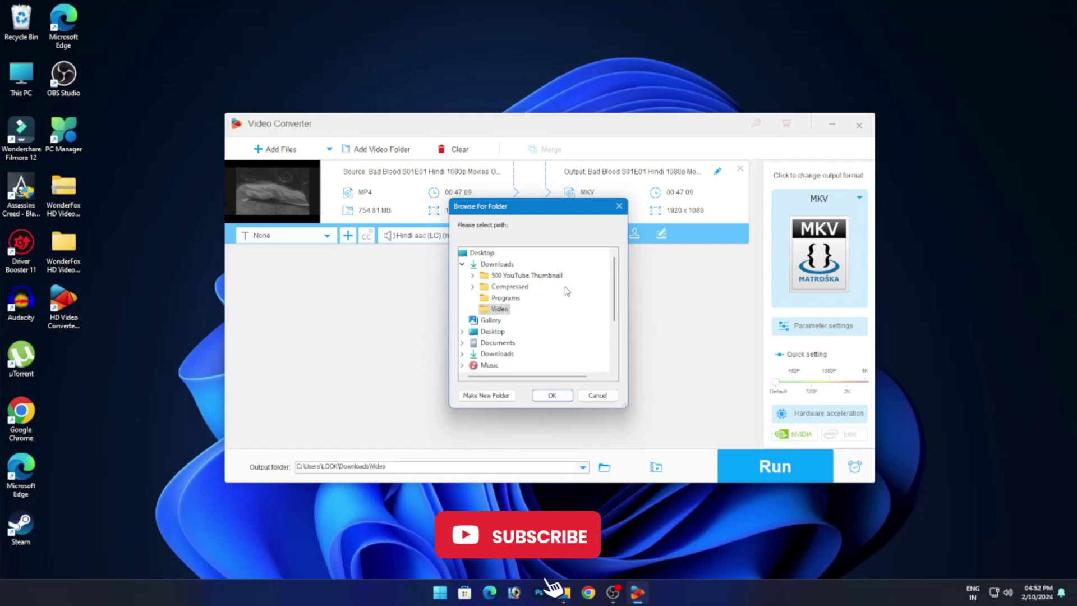
left_click(491, 253)
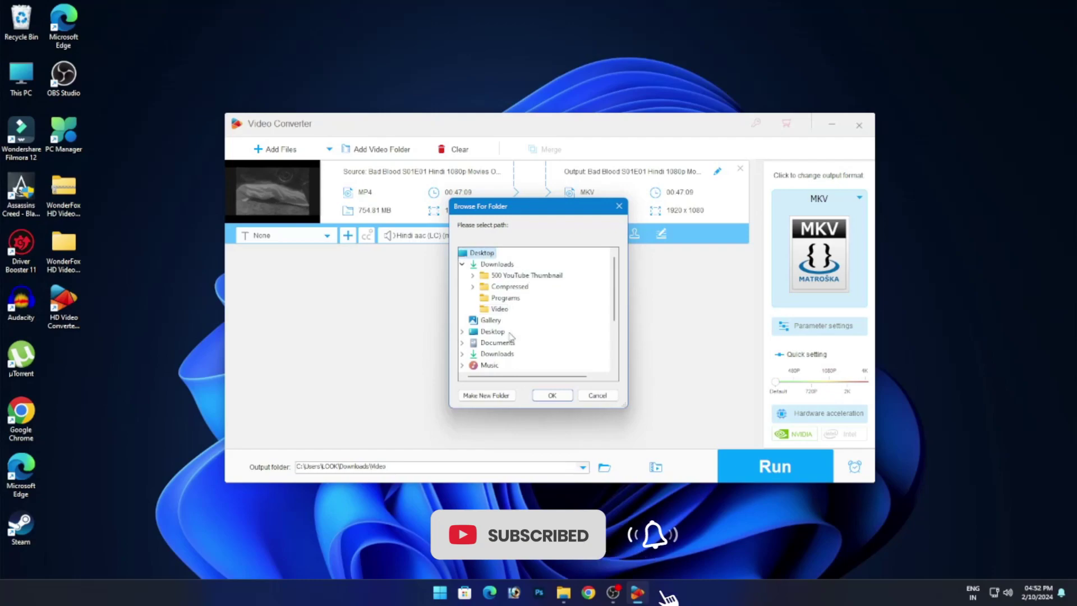
left_click(567, 400)
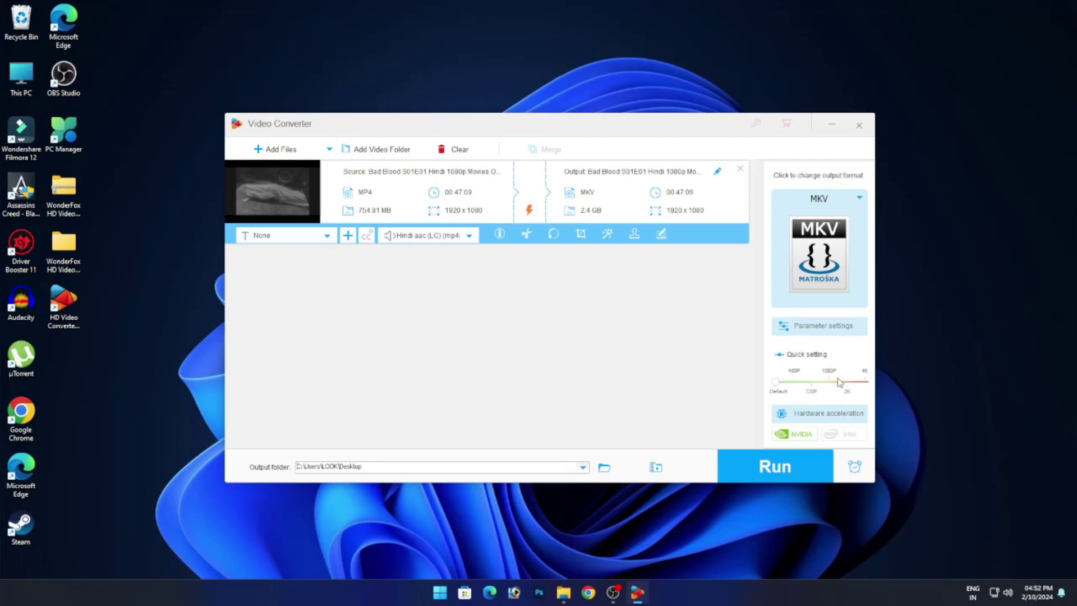
Try the 4K and 2K Quick settings, settle on 1080P, and run the MKV conversion.
left_click(866, 384)
left_click_drag(865, 381, 846, 382)
left_click_drag(846, 382, 828, 383)
left_click(772, 466)
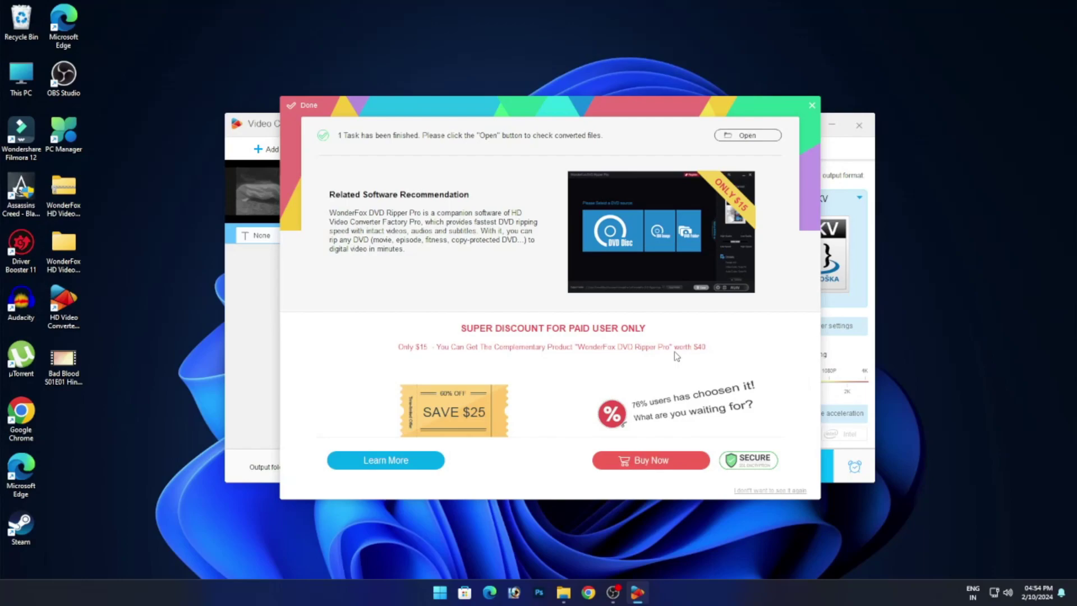
Close the Done notice, minimize the converter, and select then deselect the Bad Blood file on the Desktop.
left_click(813, 105)
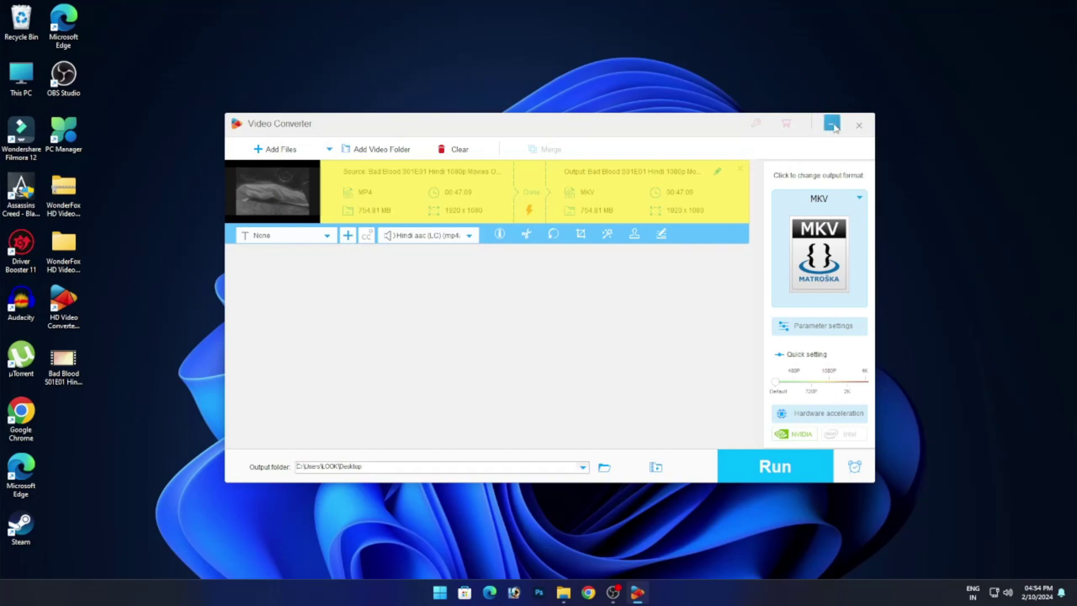
left_click(833, 125)
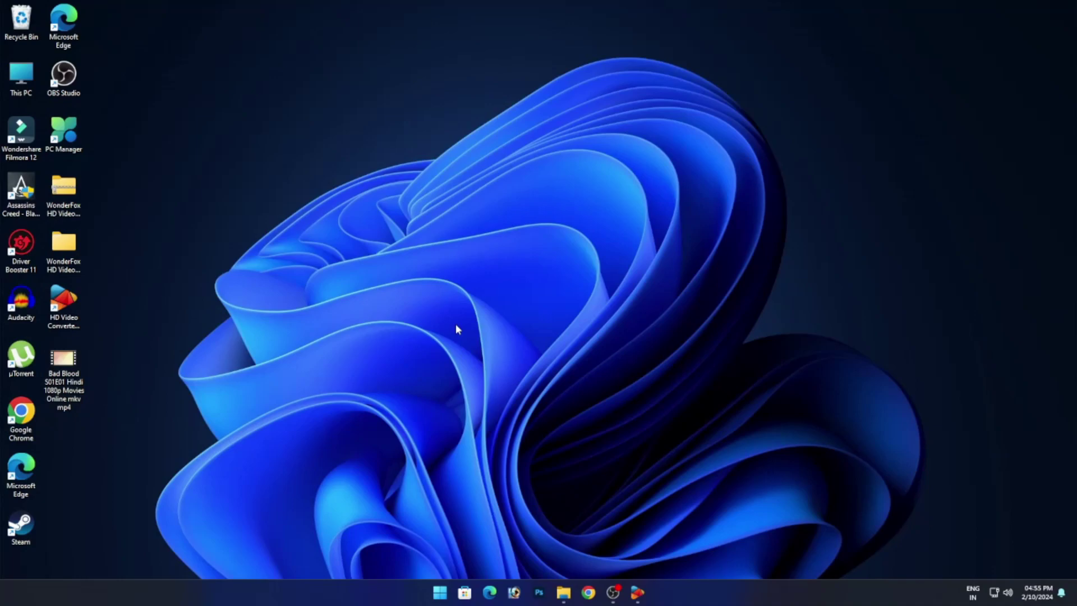
left_click(75, 375)
left_click(291, 344)
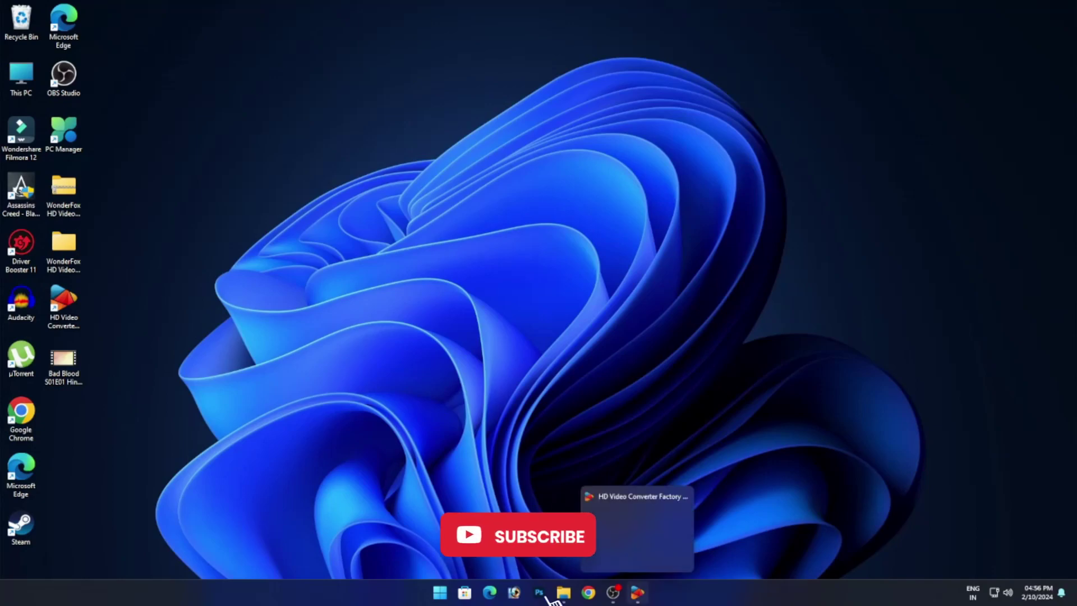
left_click(637, 592)
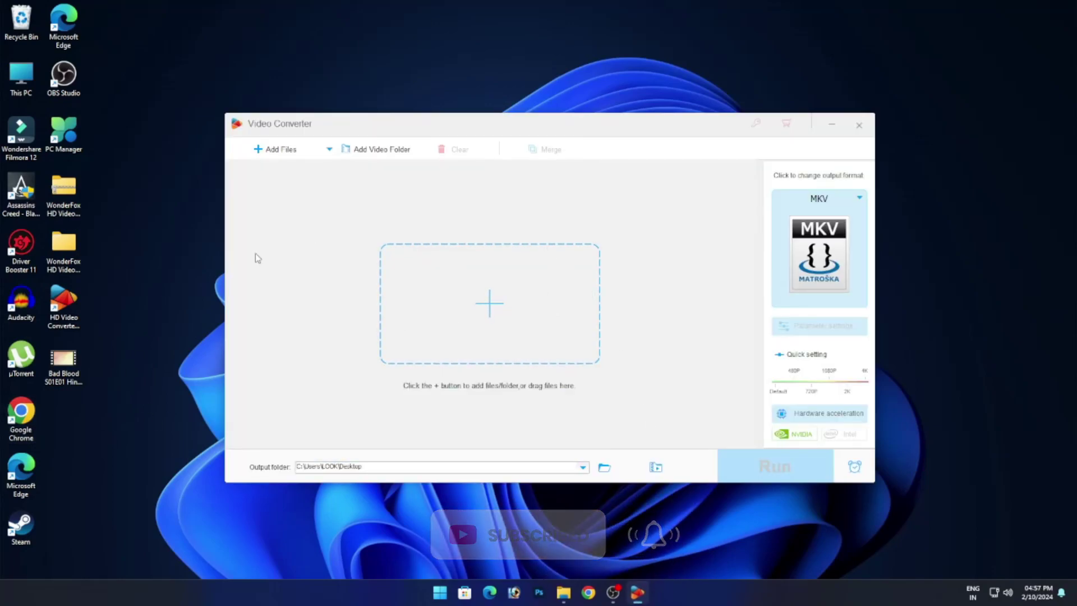
left_click(274, 148)
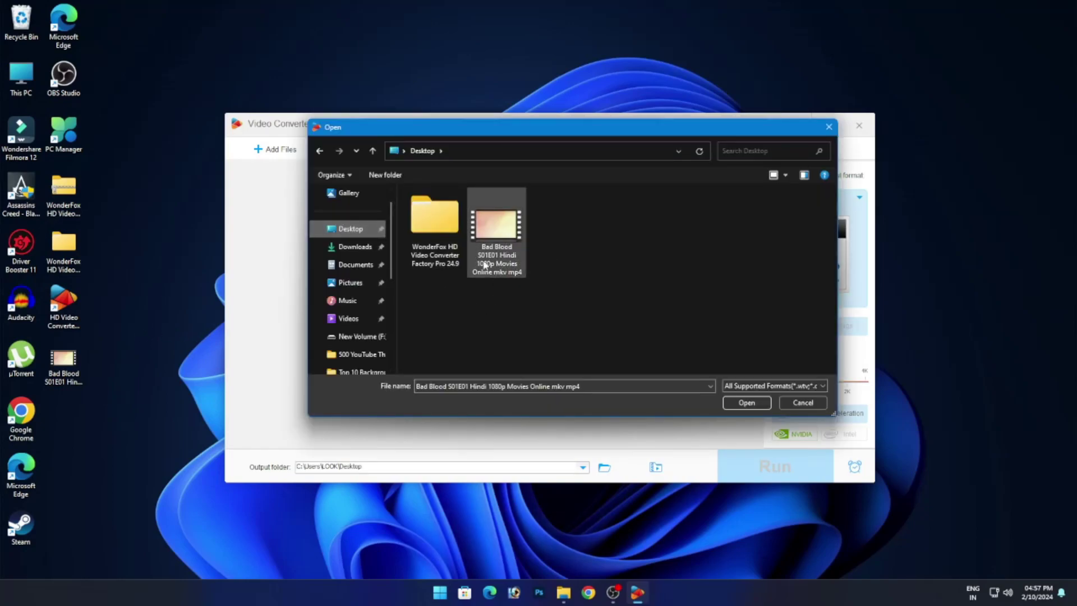
left_click(496, 239)
left_click(746, 403)
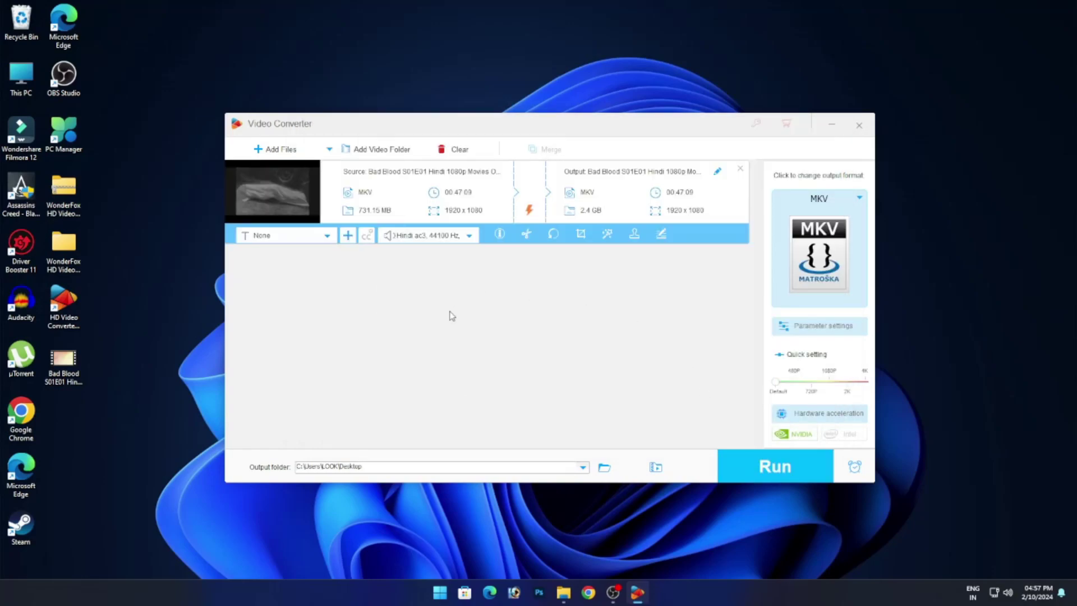
left_click(447, 242)
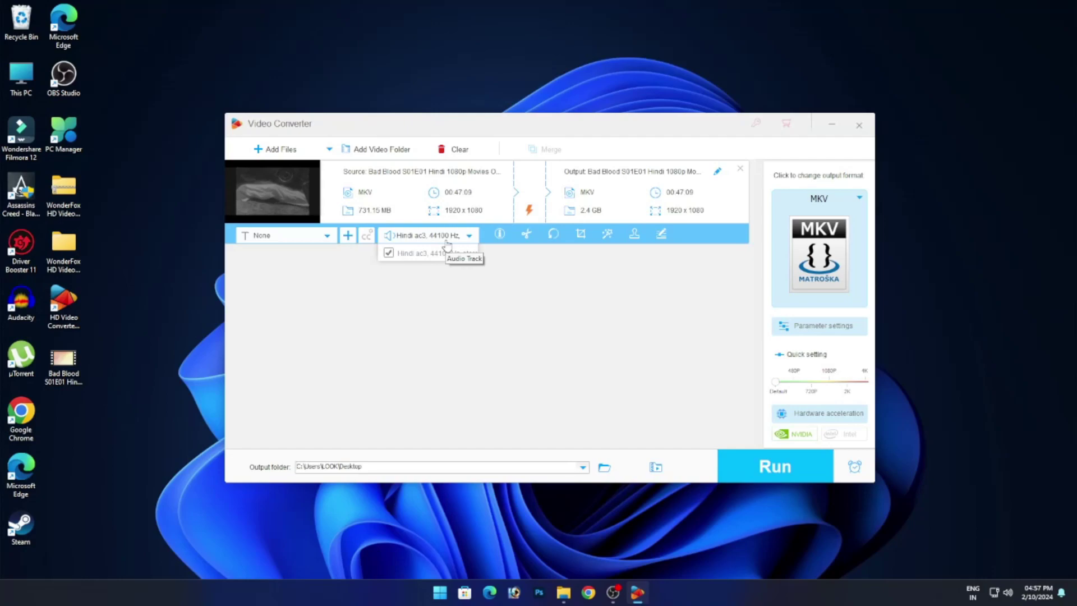
left_click(472, 321)
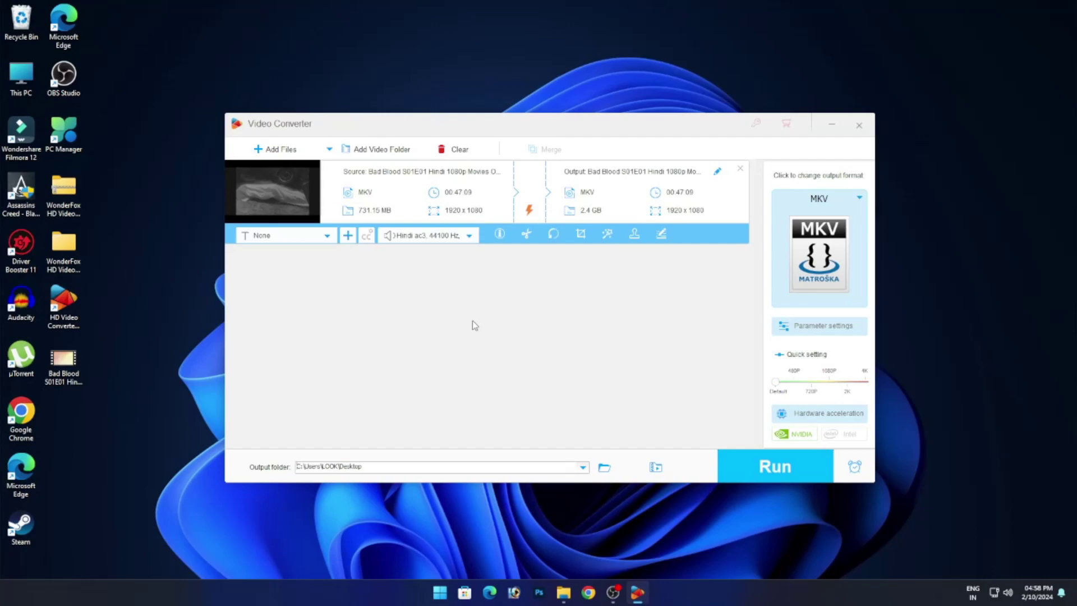
key("super+d")
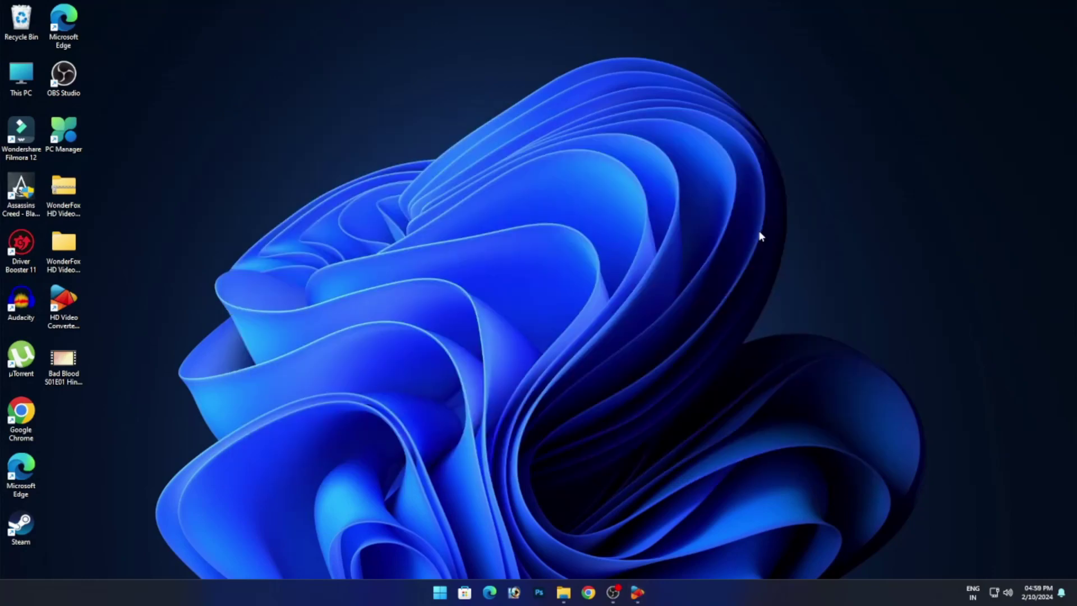